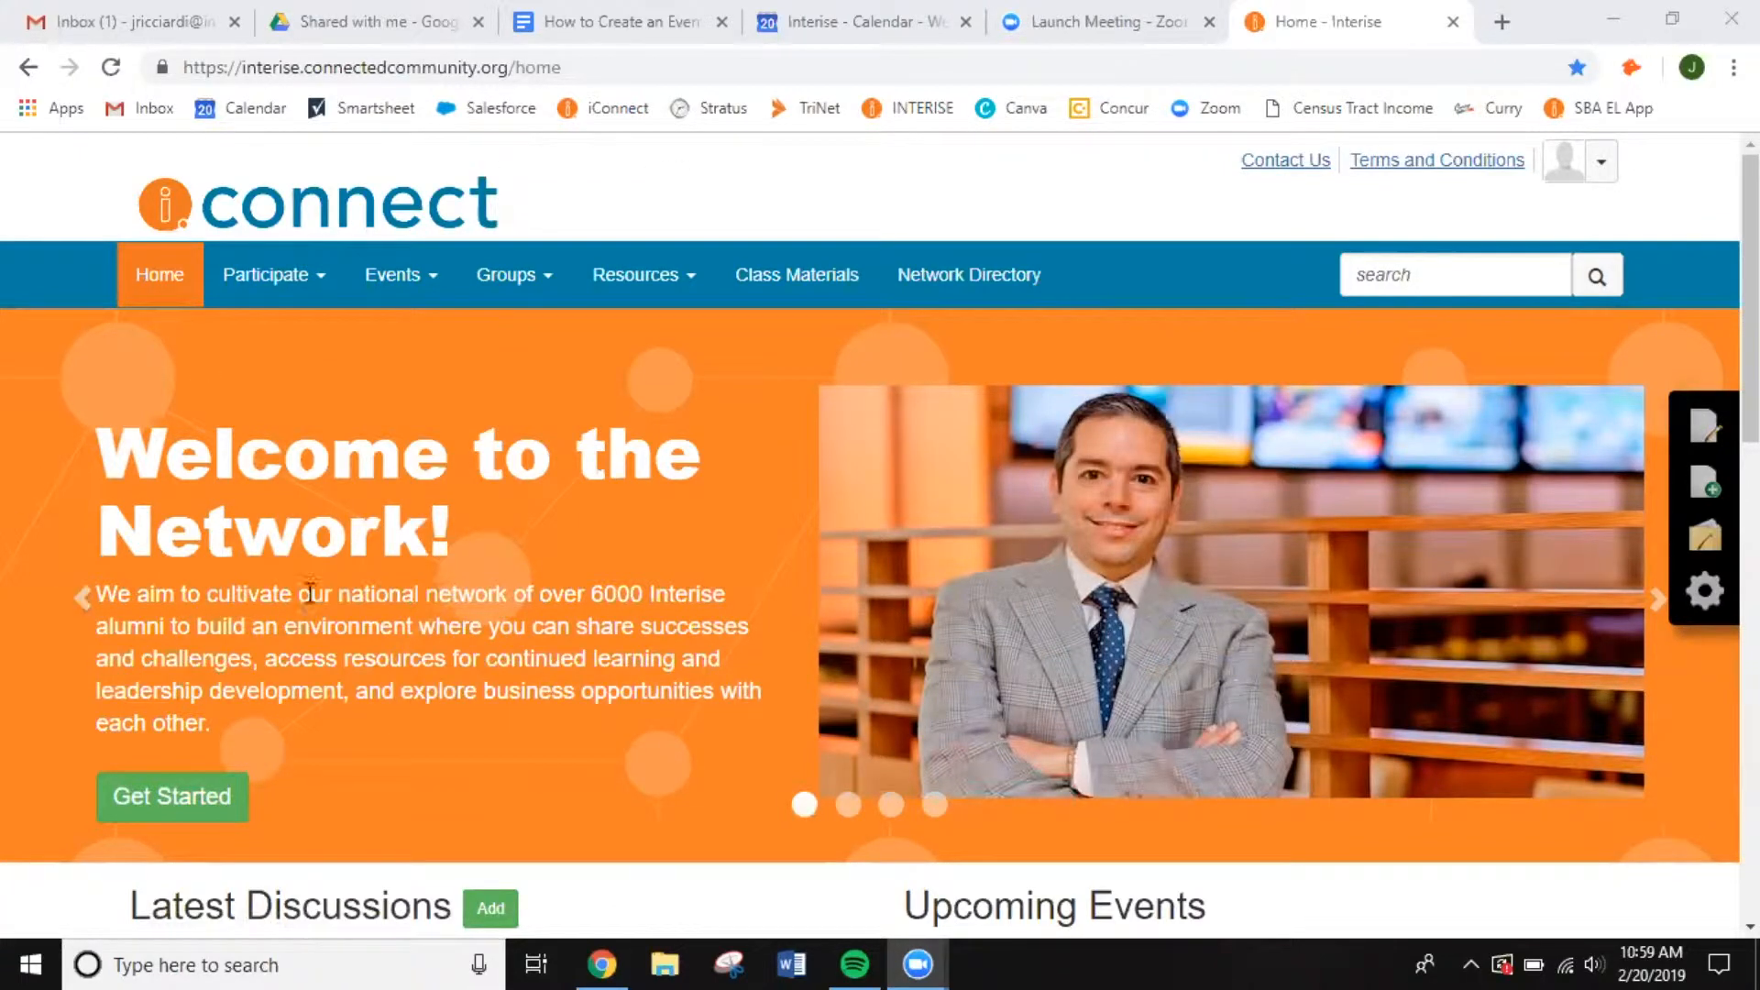
# - Go to the event management page and start adding a new event
pyautogui.click(422, 269)
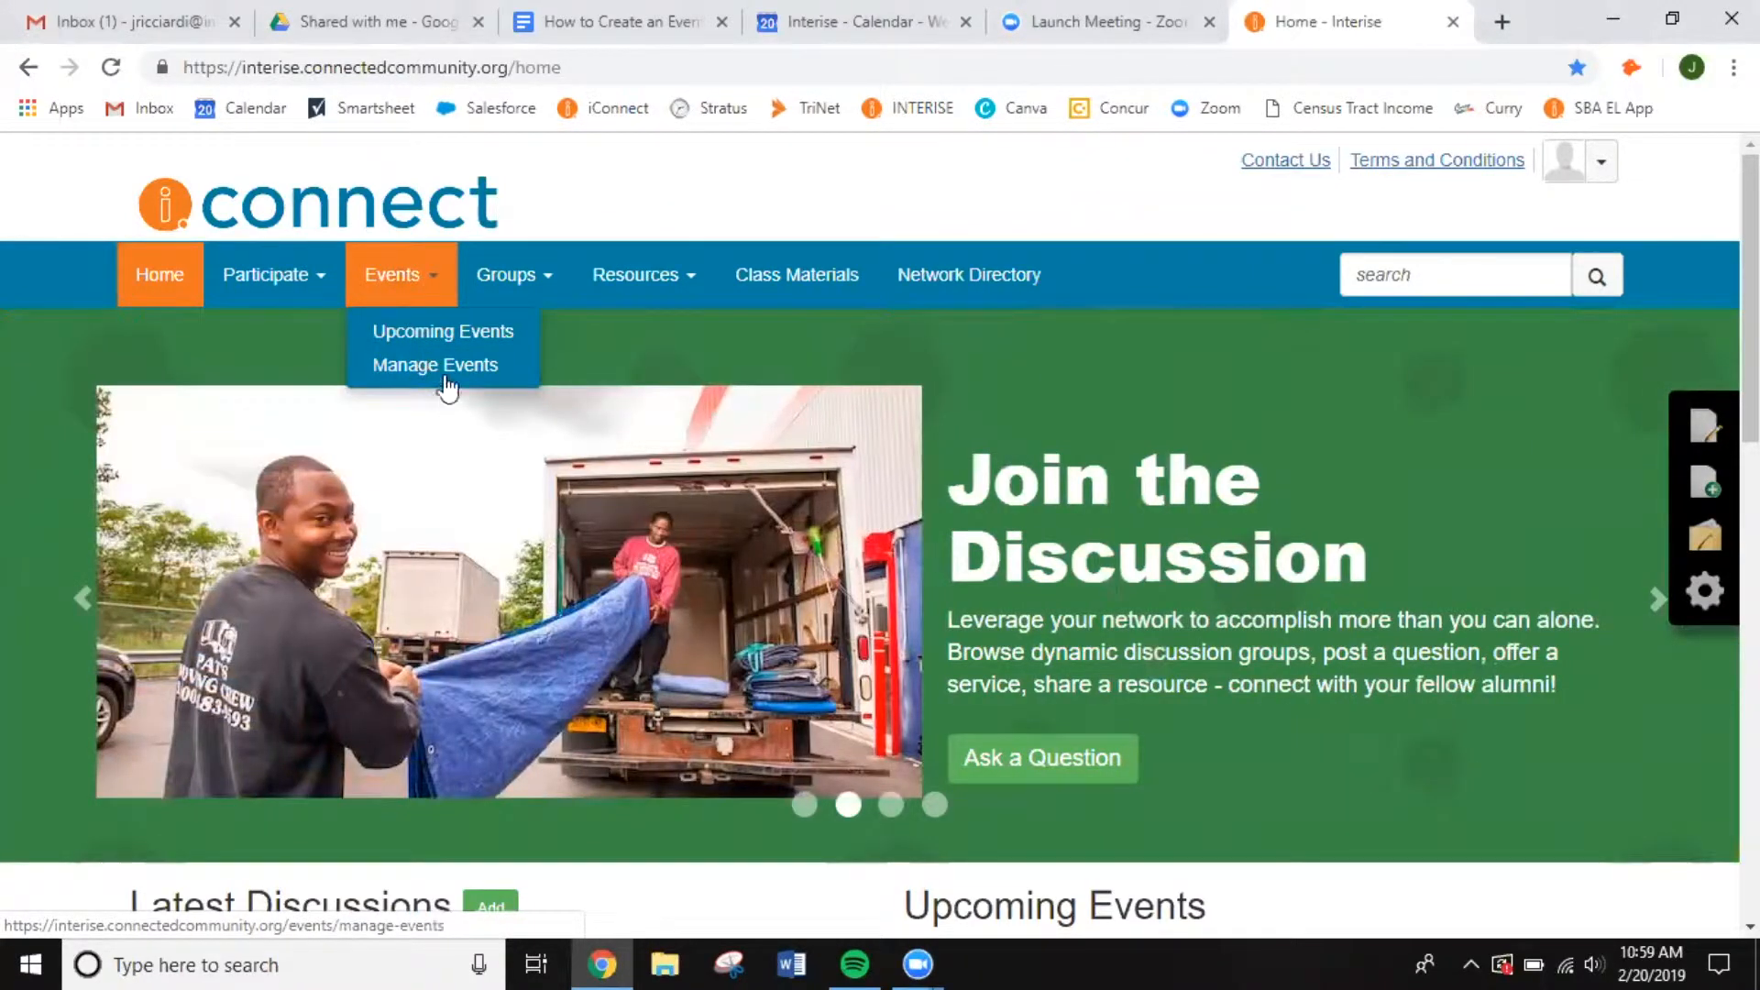
pyautogui.click(449, 365)
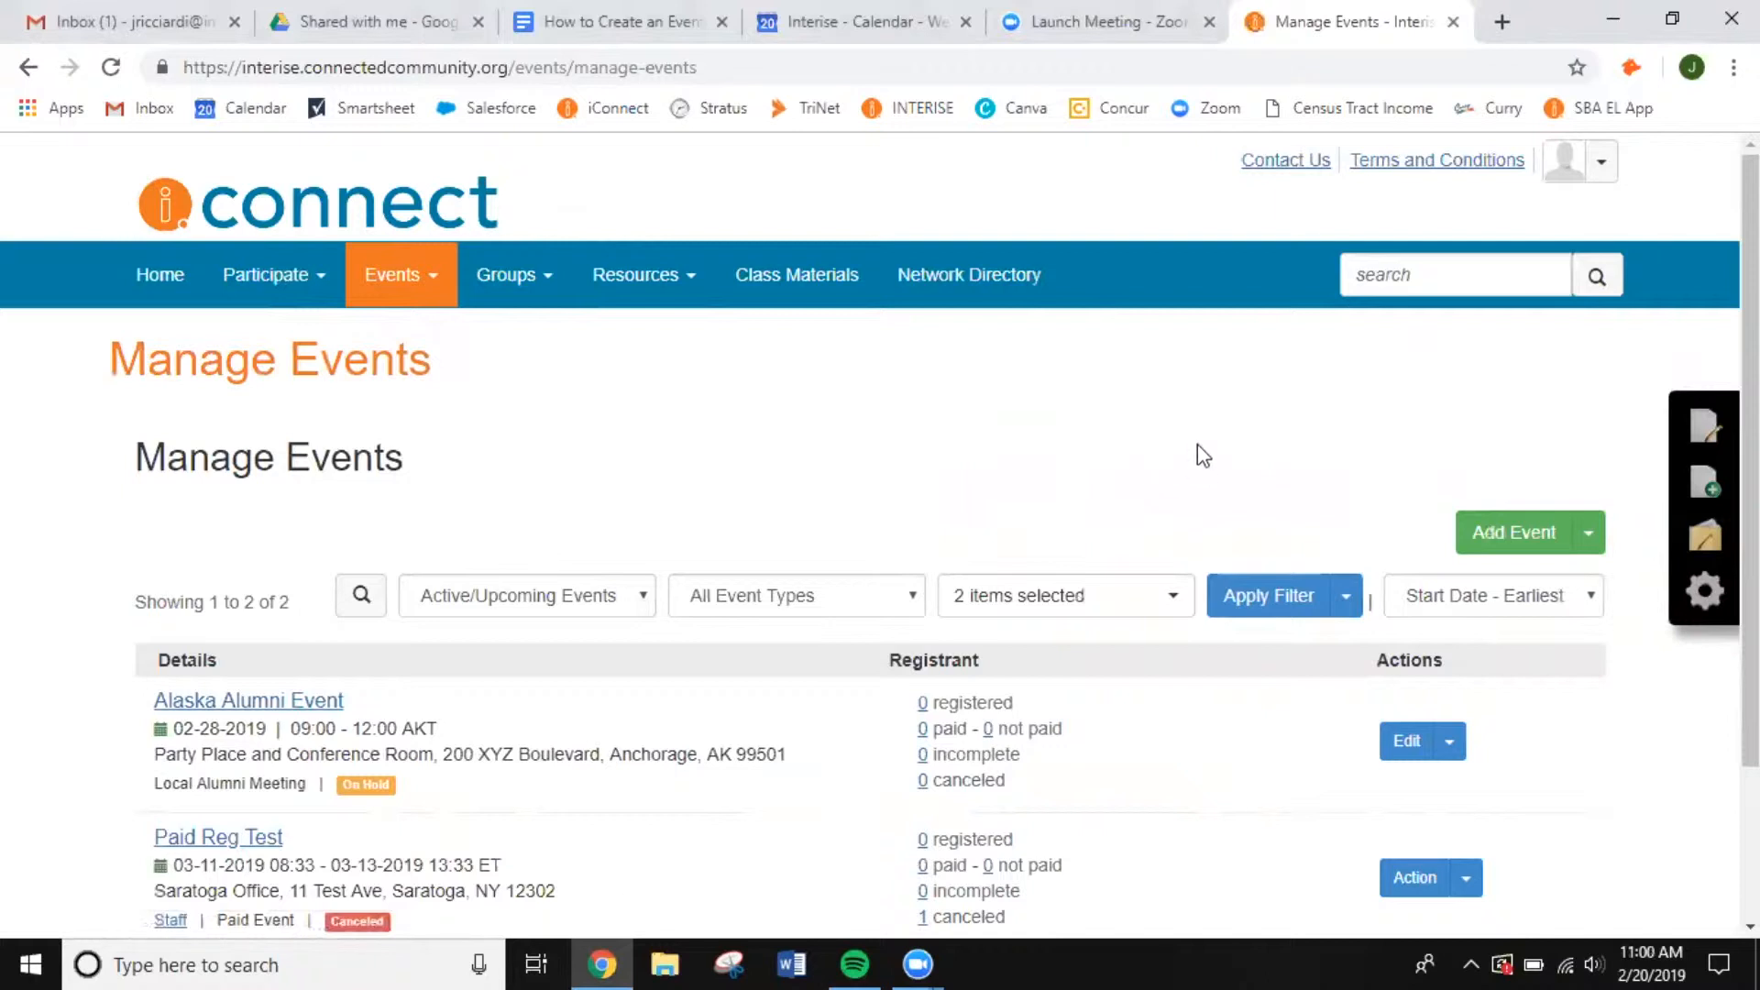
pyautogui.click(1489, 530)
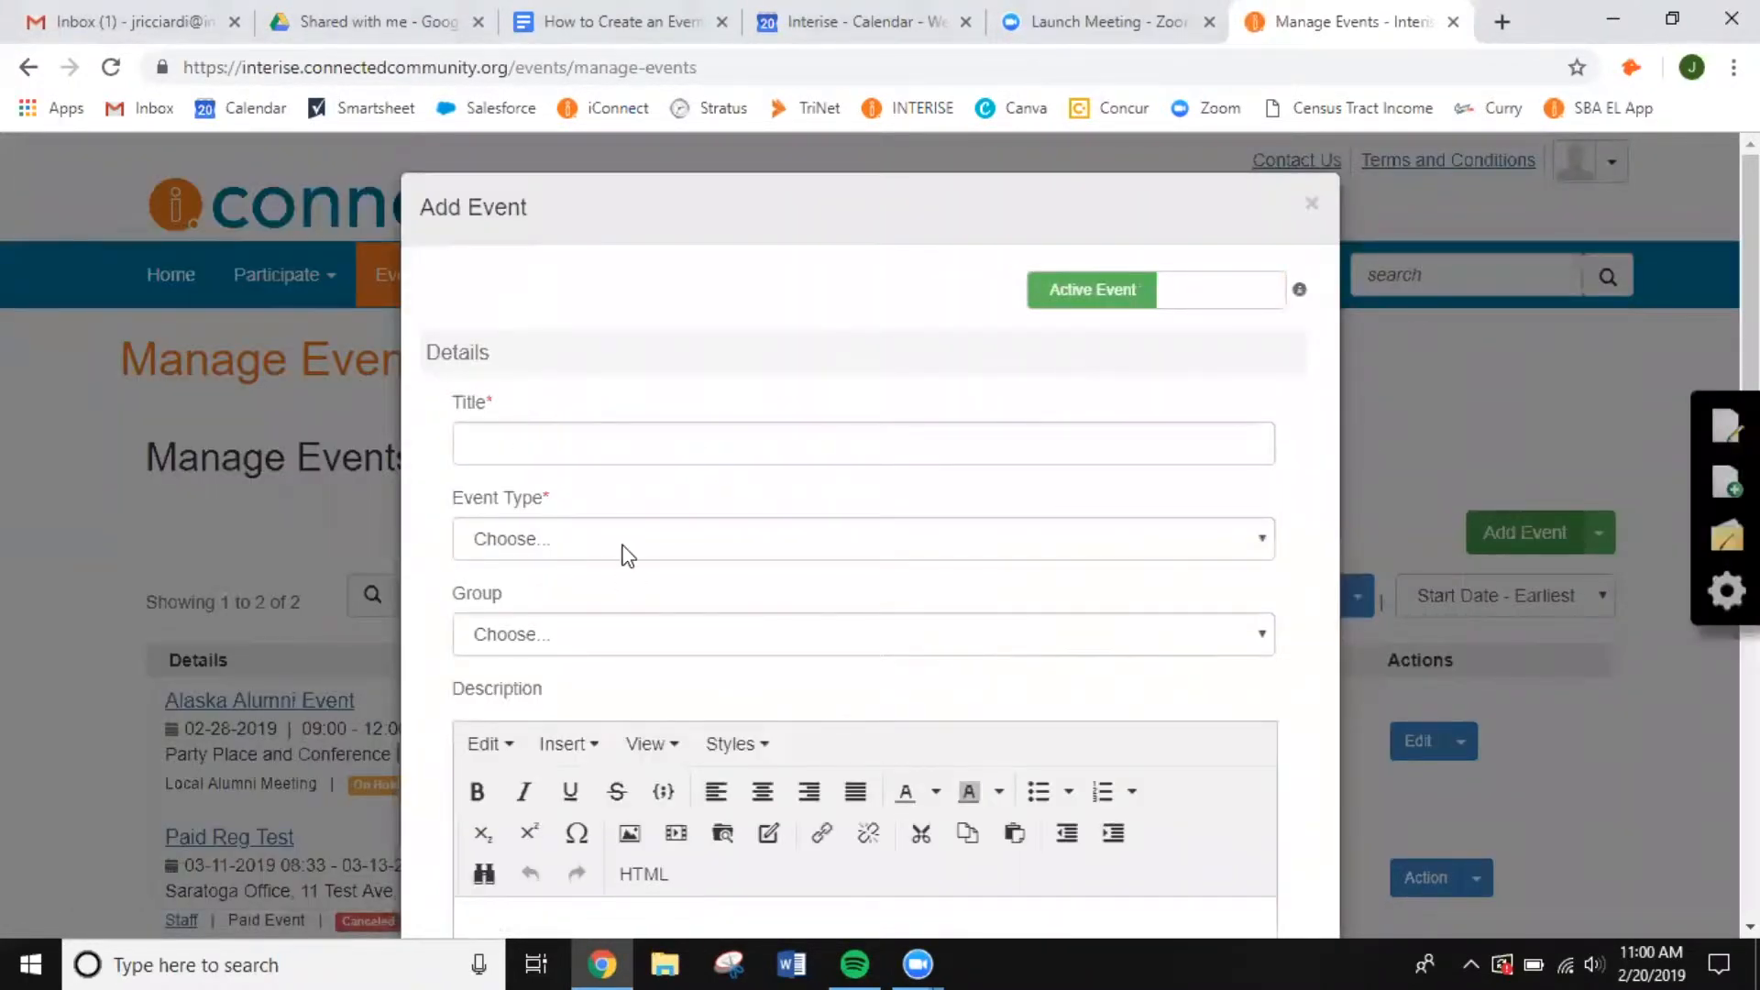
# - Title the new event "City Alumni Event" and set its event type to Local Alumni Meeting
pyautogui.click(697, 443)
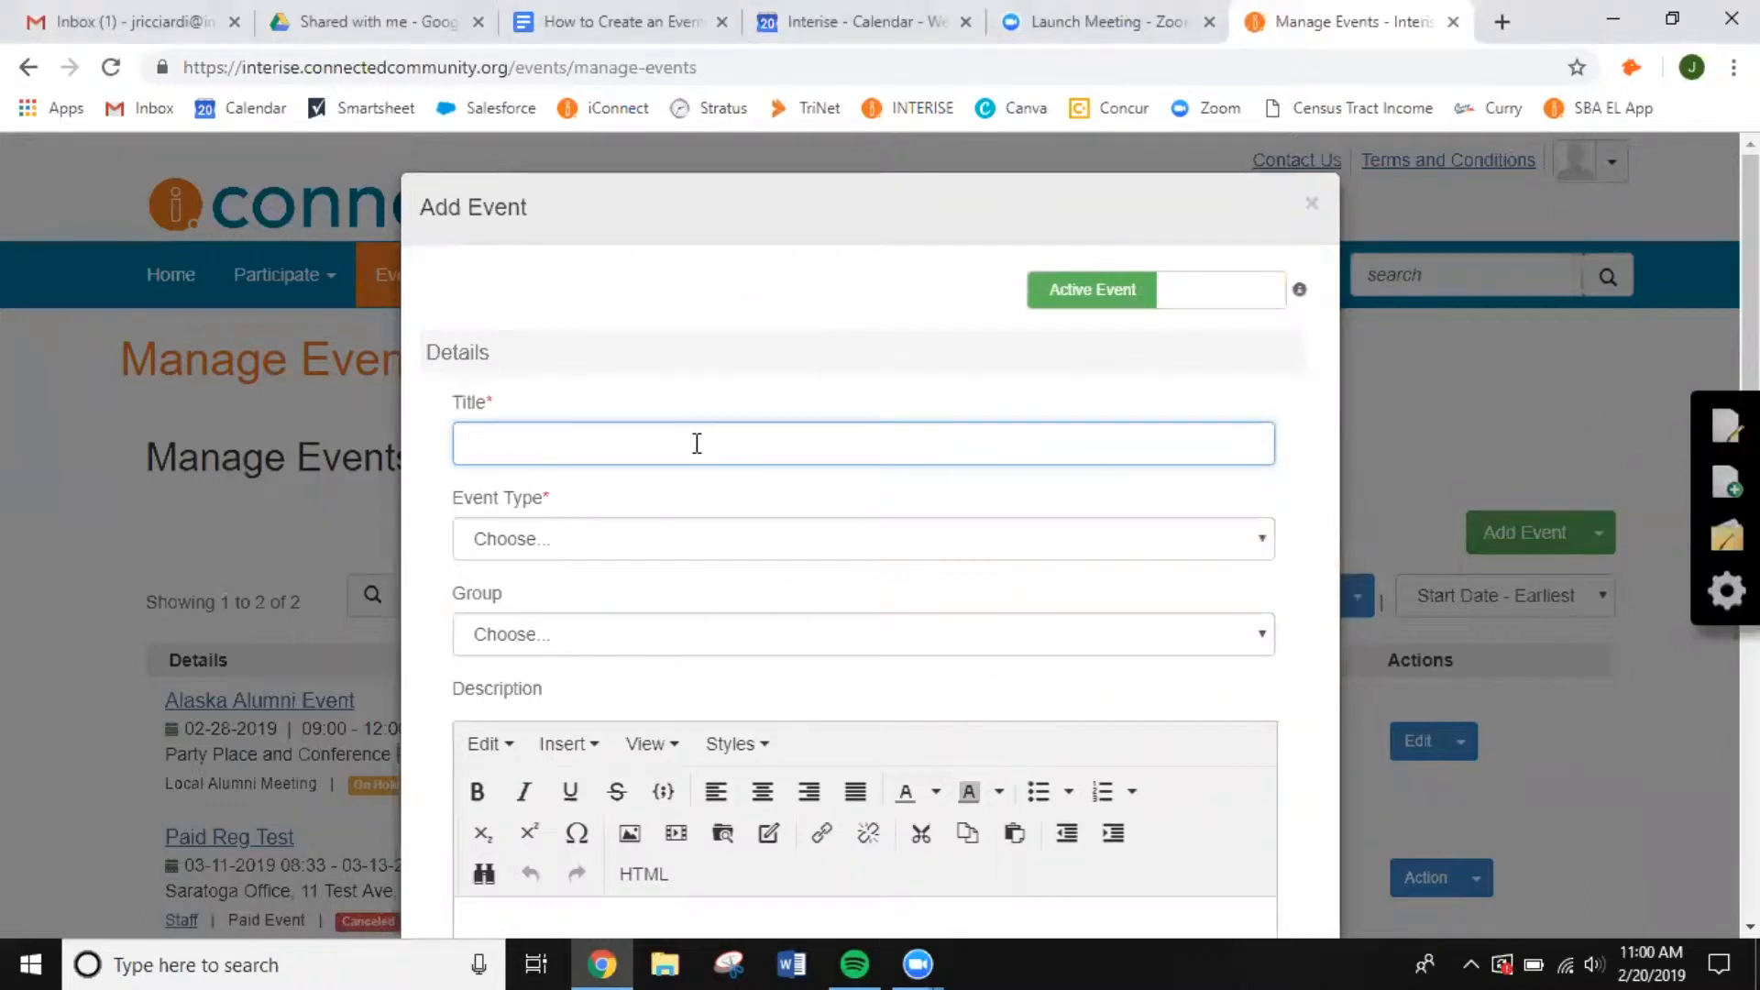
pyautogui.write('City ALumn')
pyautogui.write('mni Even')
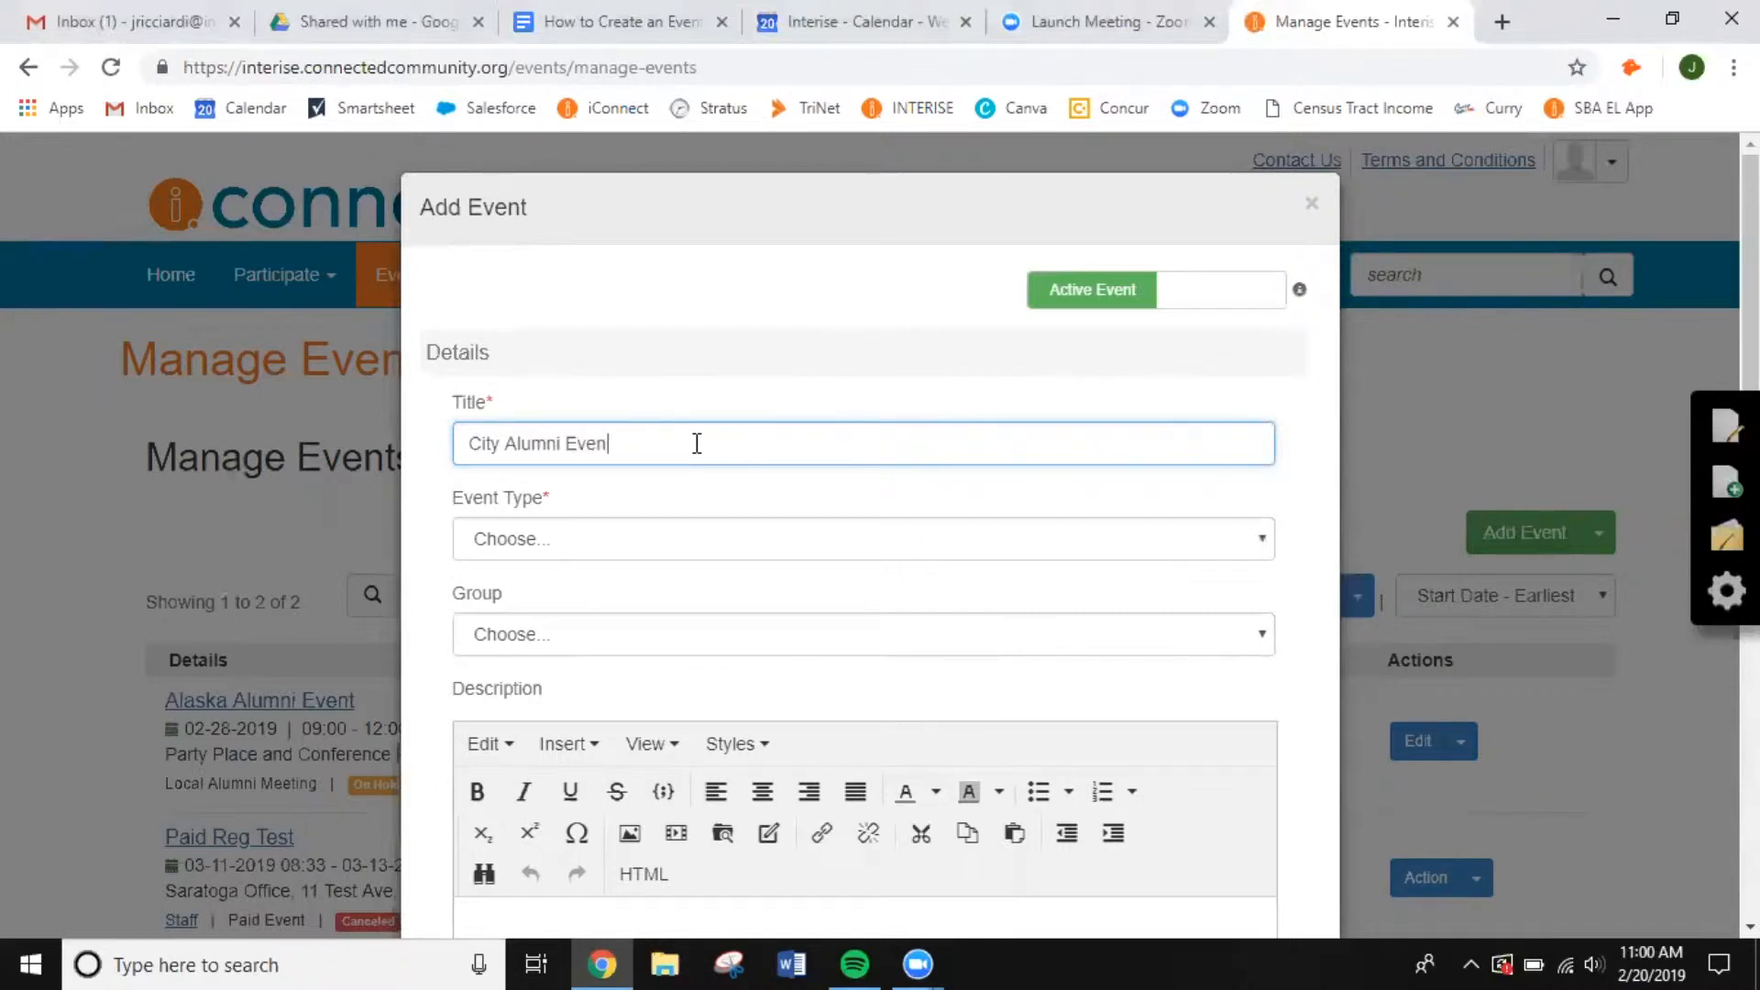
pyautogui.write('t')
pyautogui.click(715, 563)
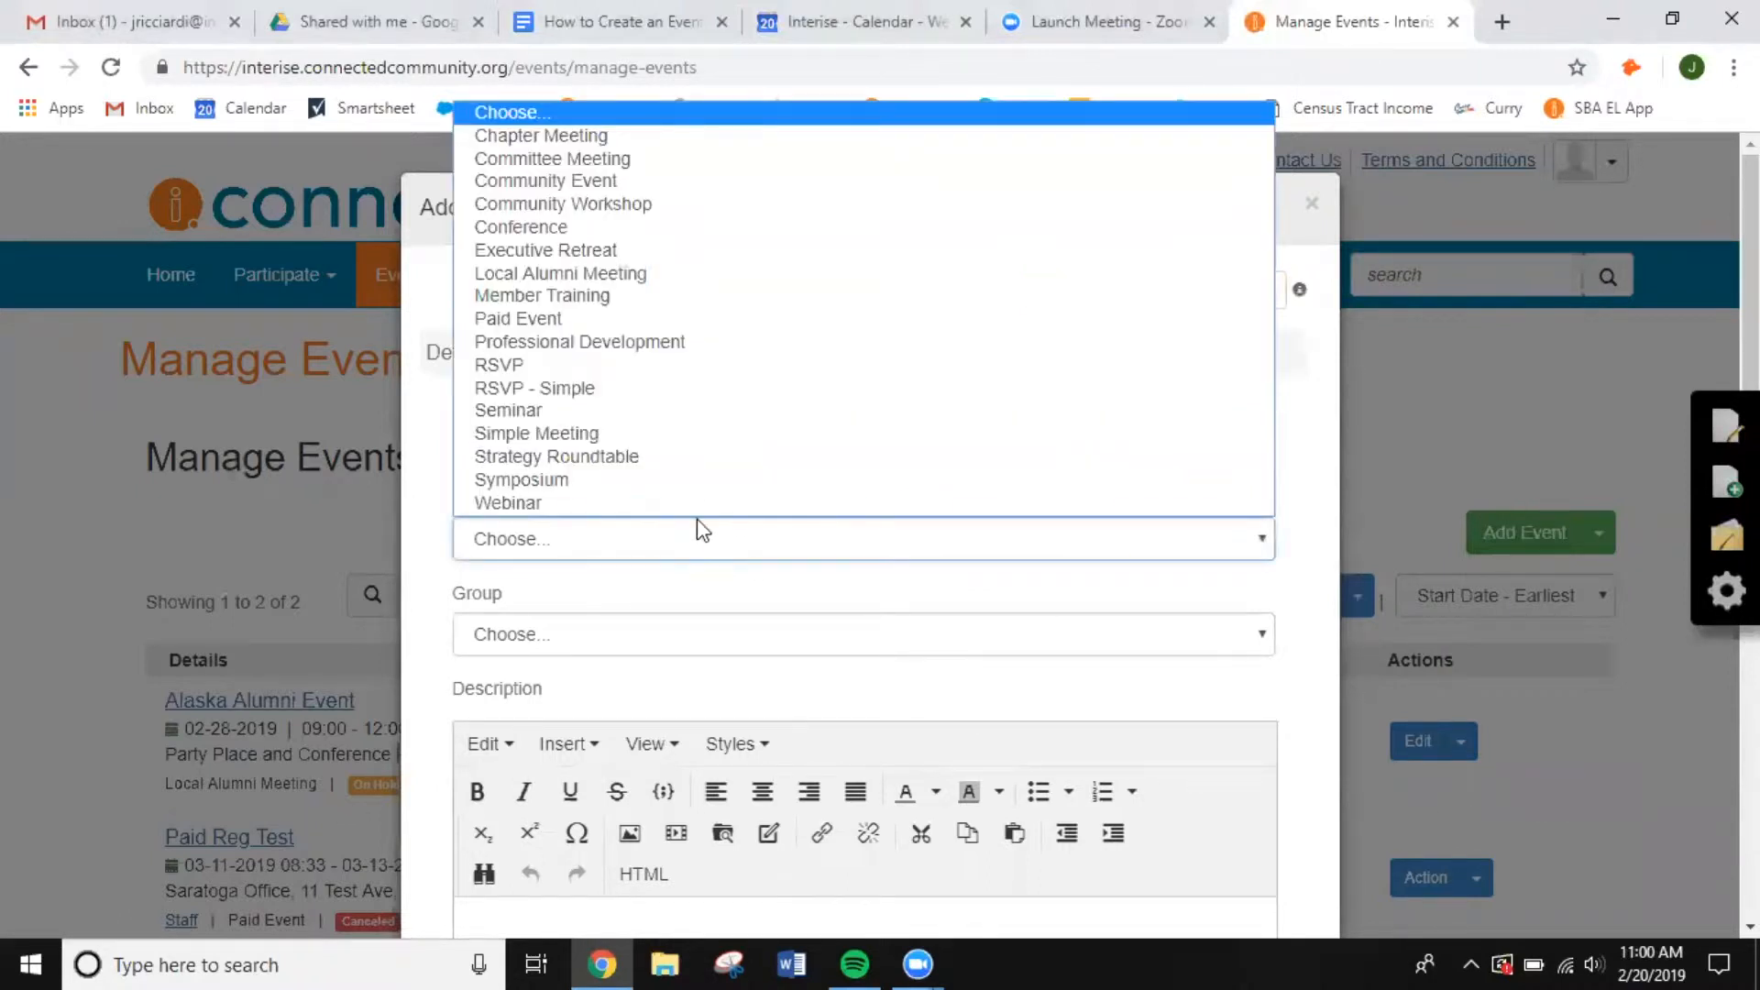
pyautogui.click(668, 275)
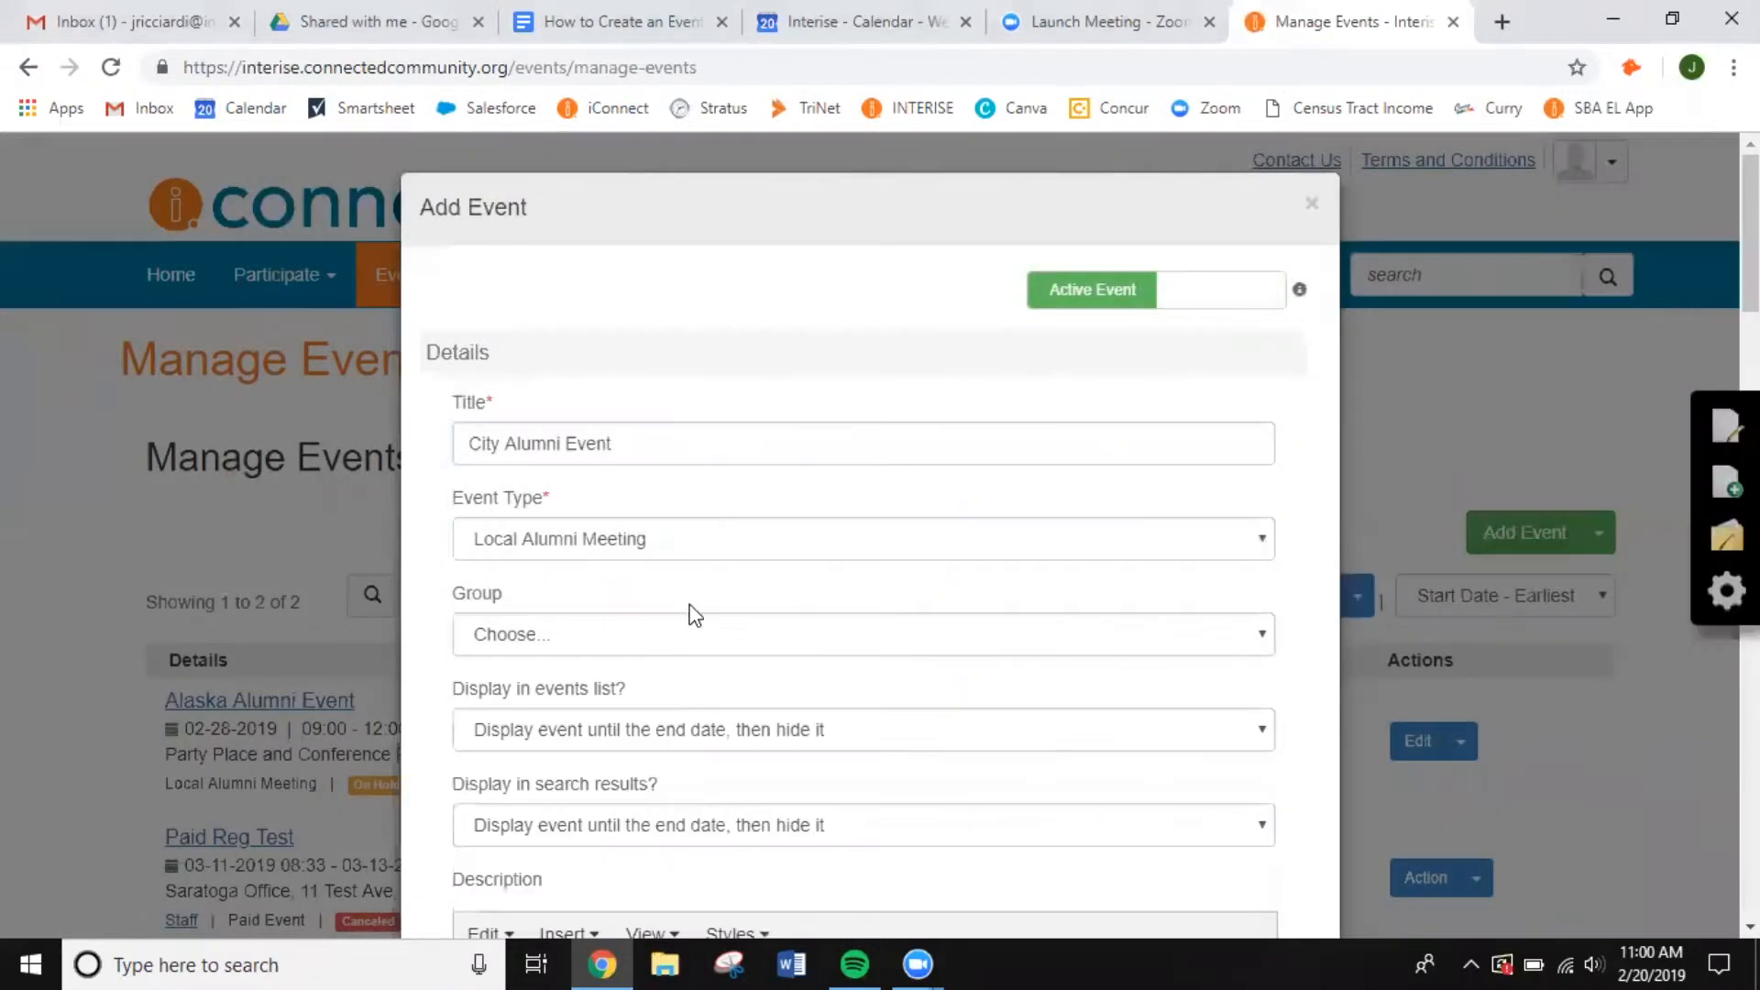
# - Look through the available groups for the event, leaving the group unselected
pyautogui.scroll(-2, 980, 464)
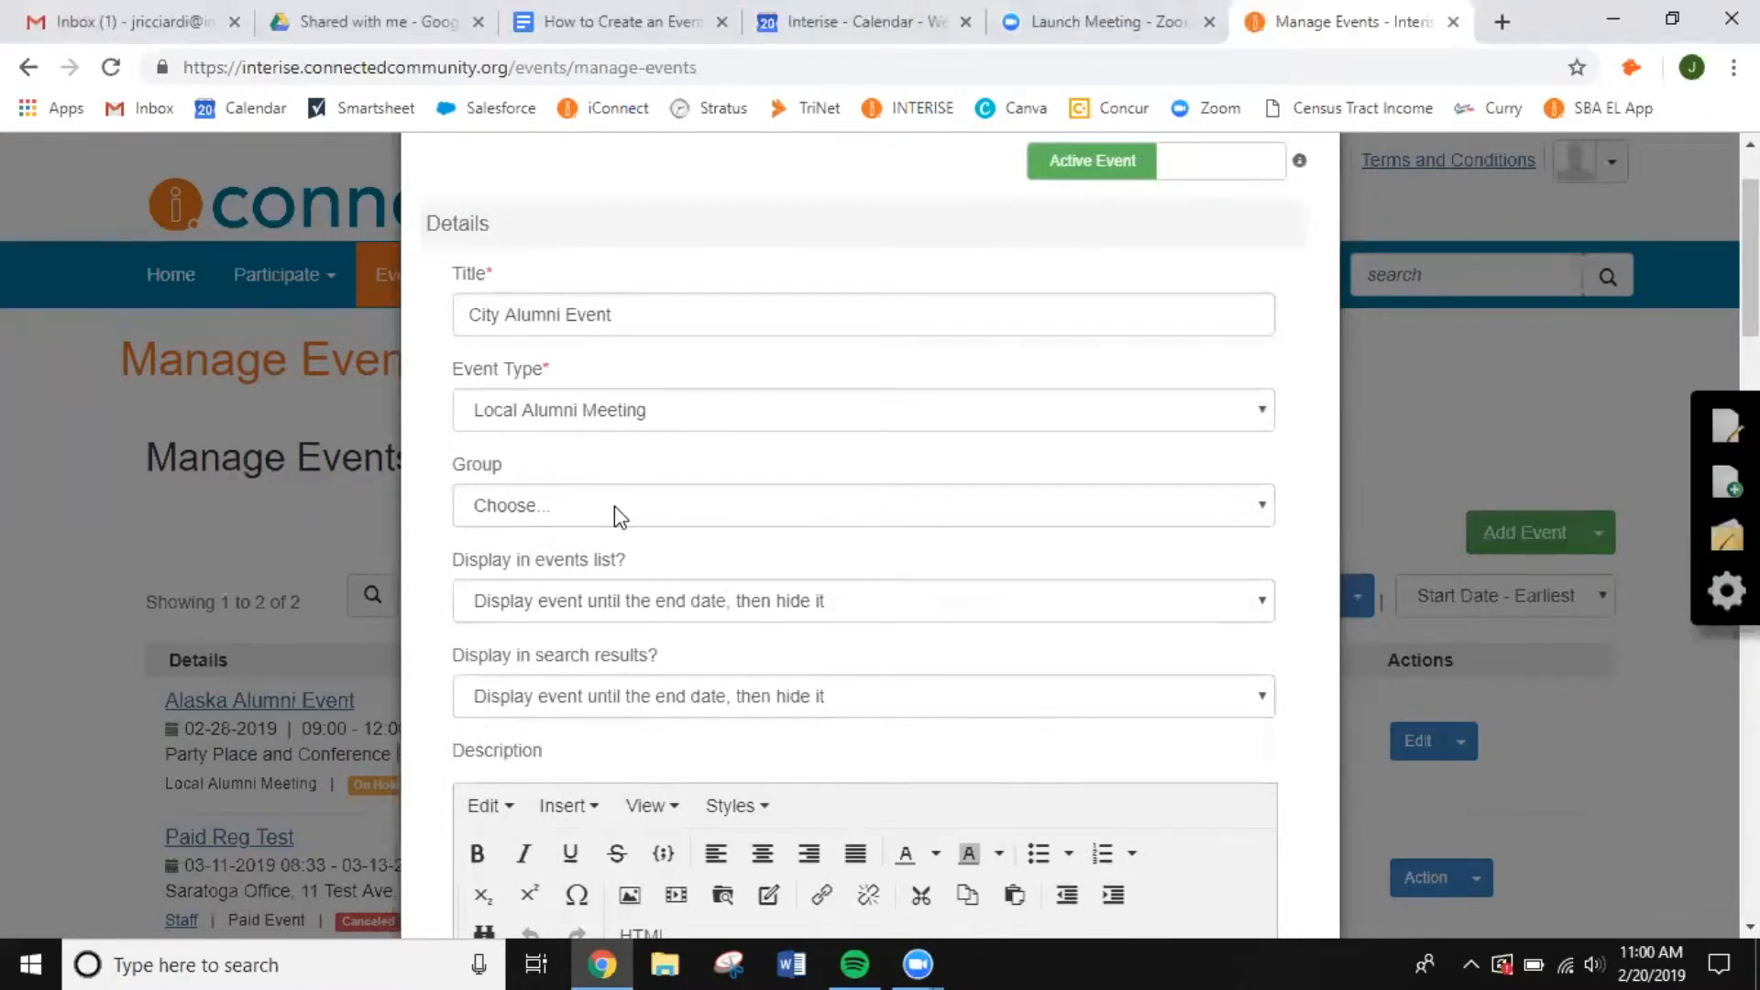
pyautogui.click(529, 514)
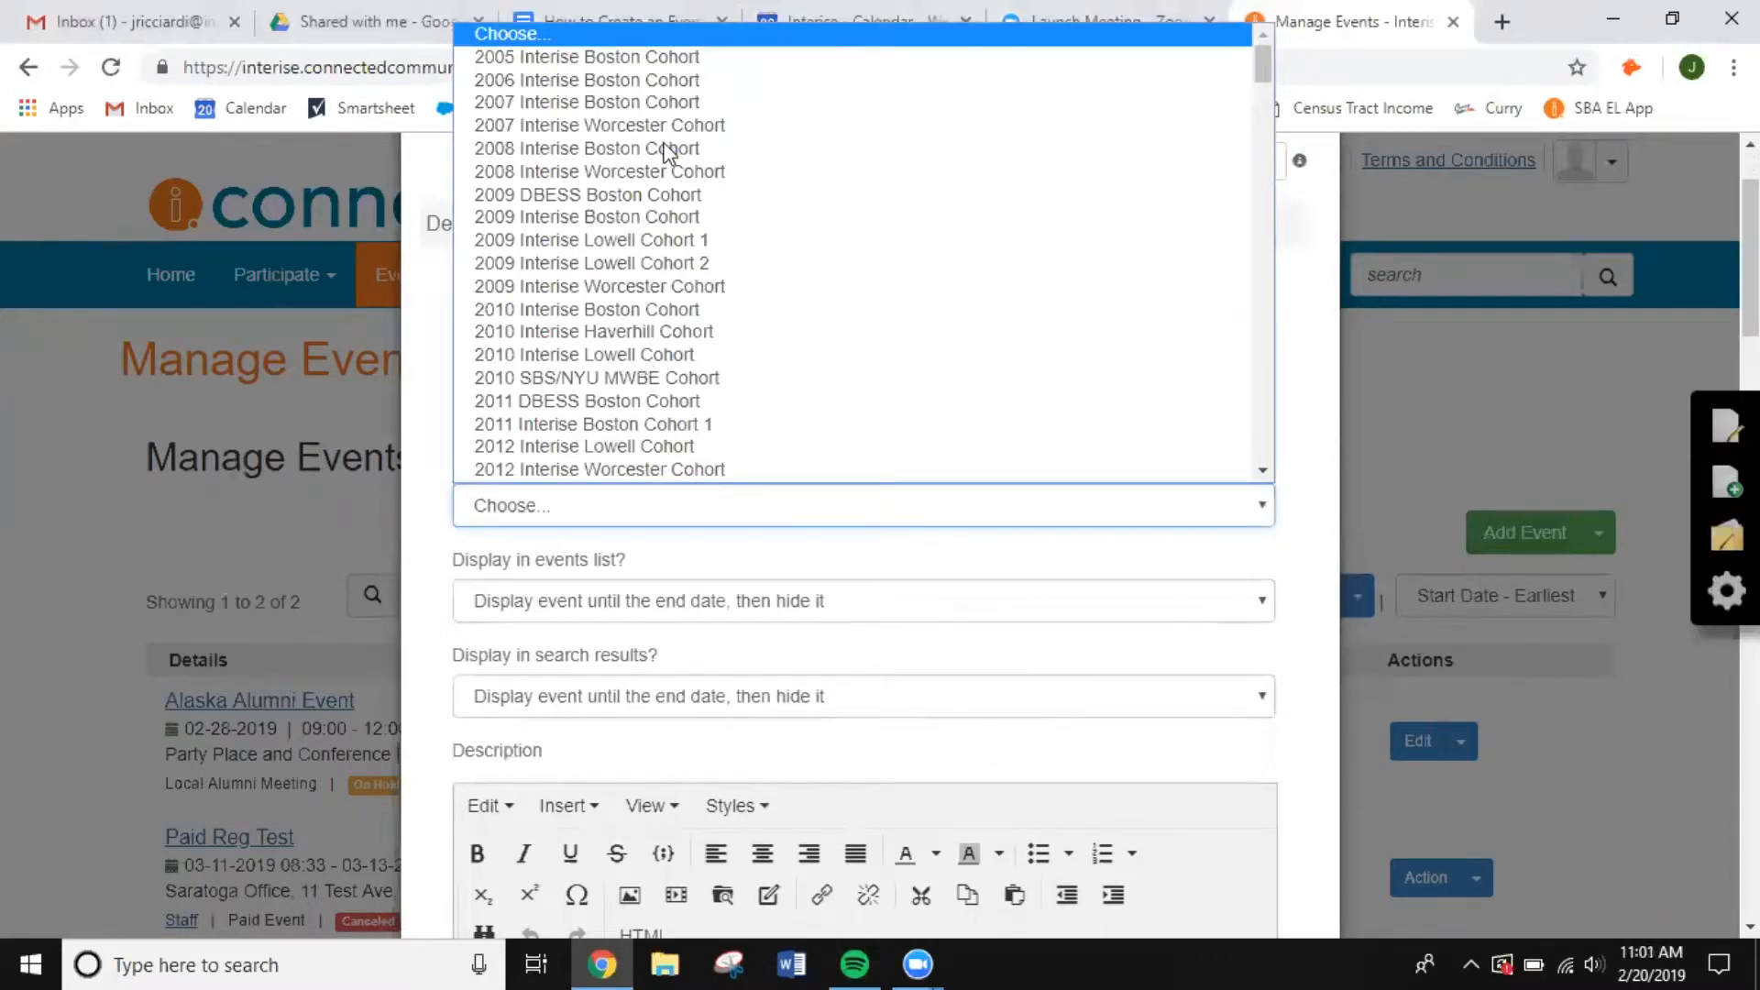
pyautogui.scroll(-20, 666, 154)
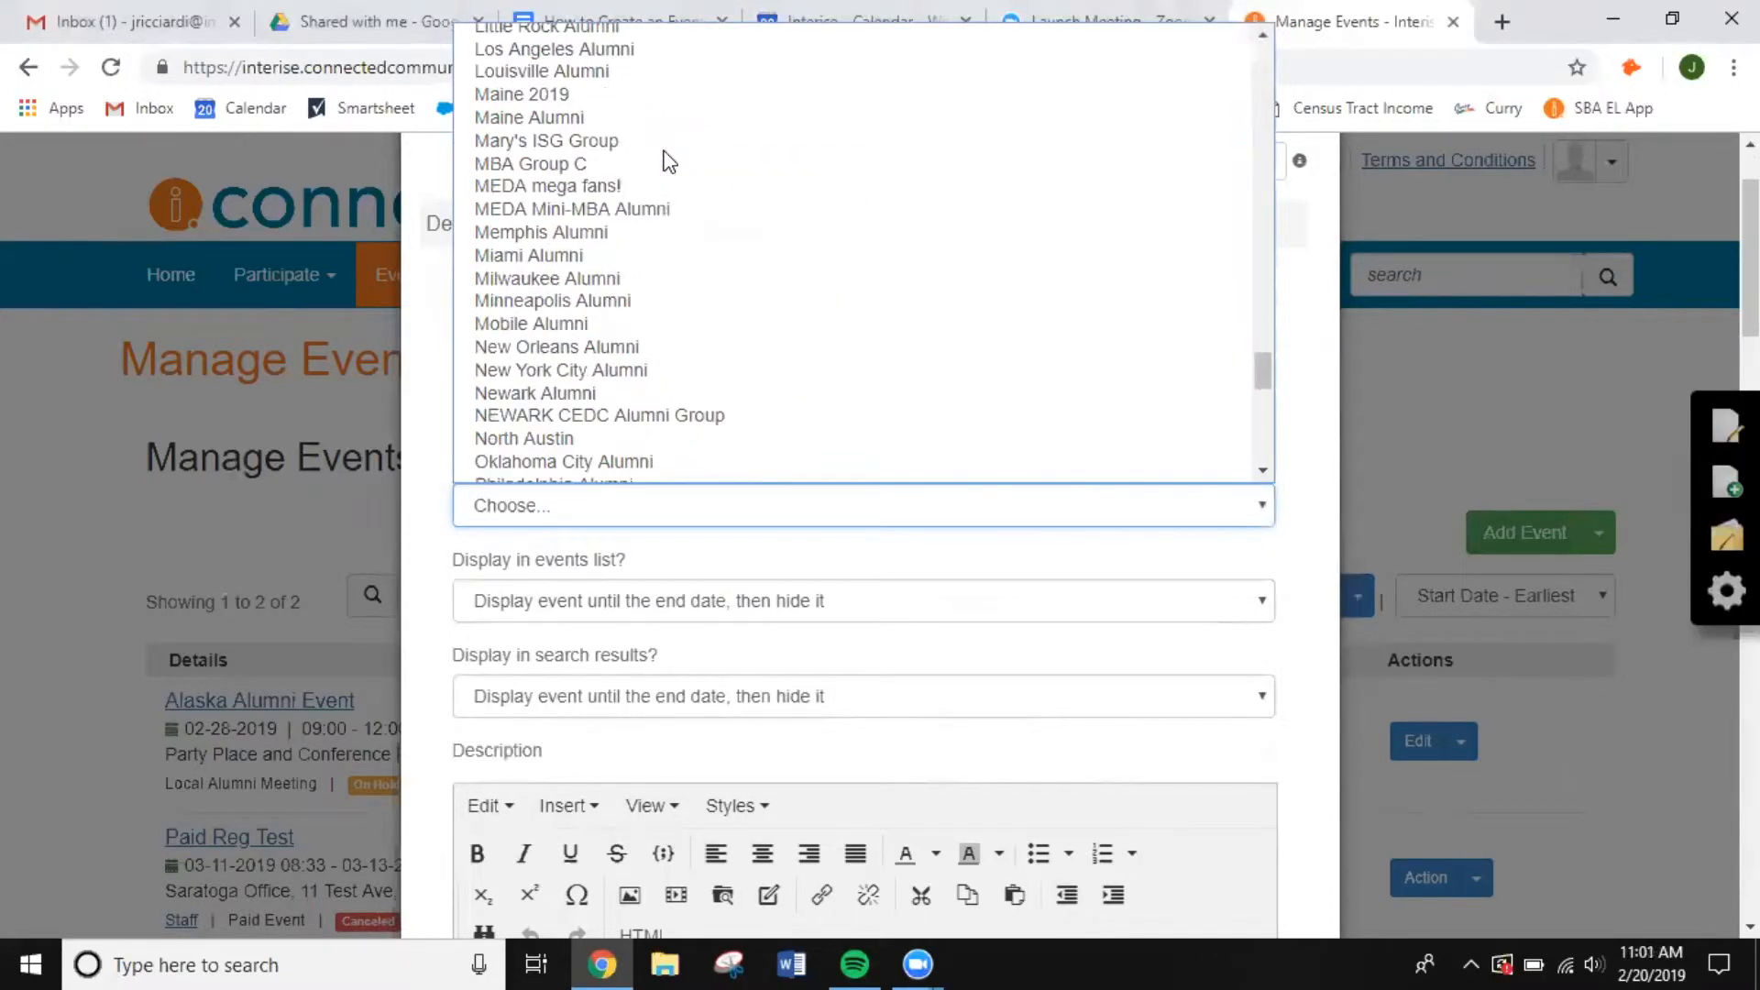
pyautogui.scroll(-10, 668, 157)
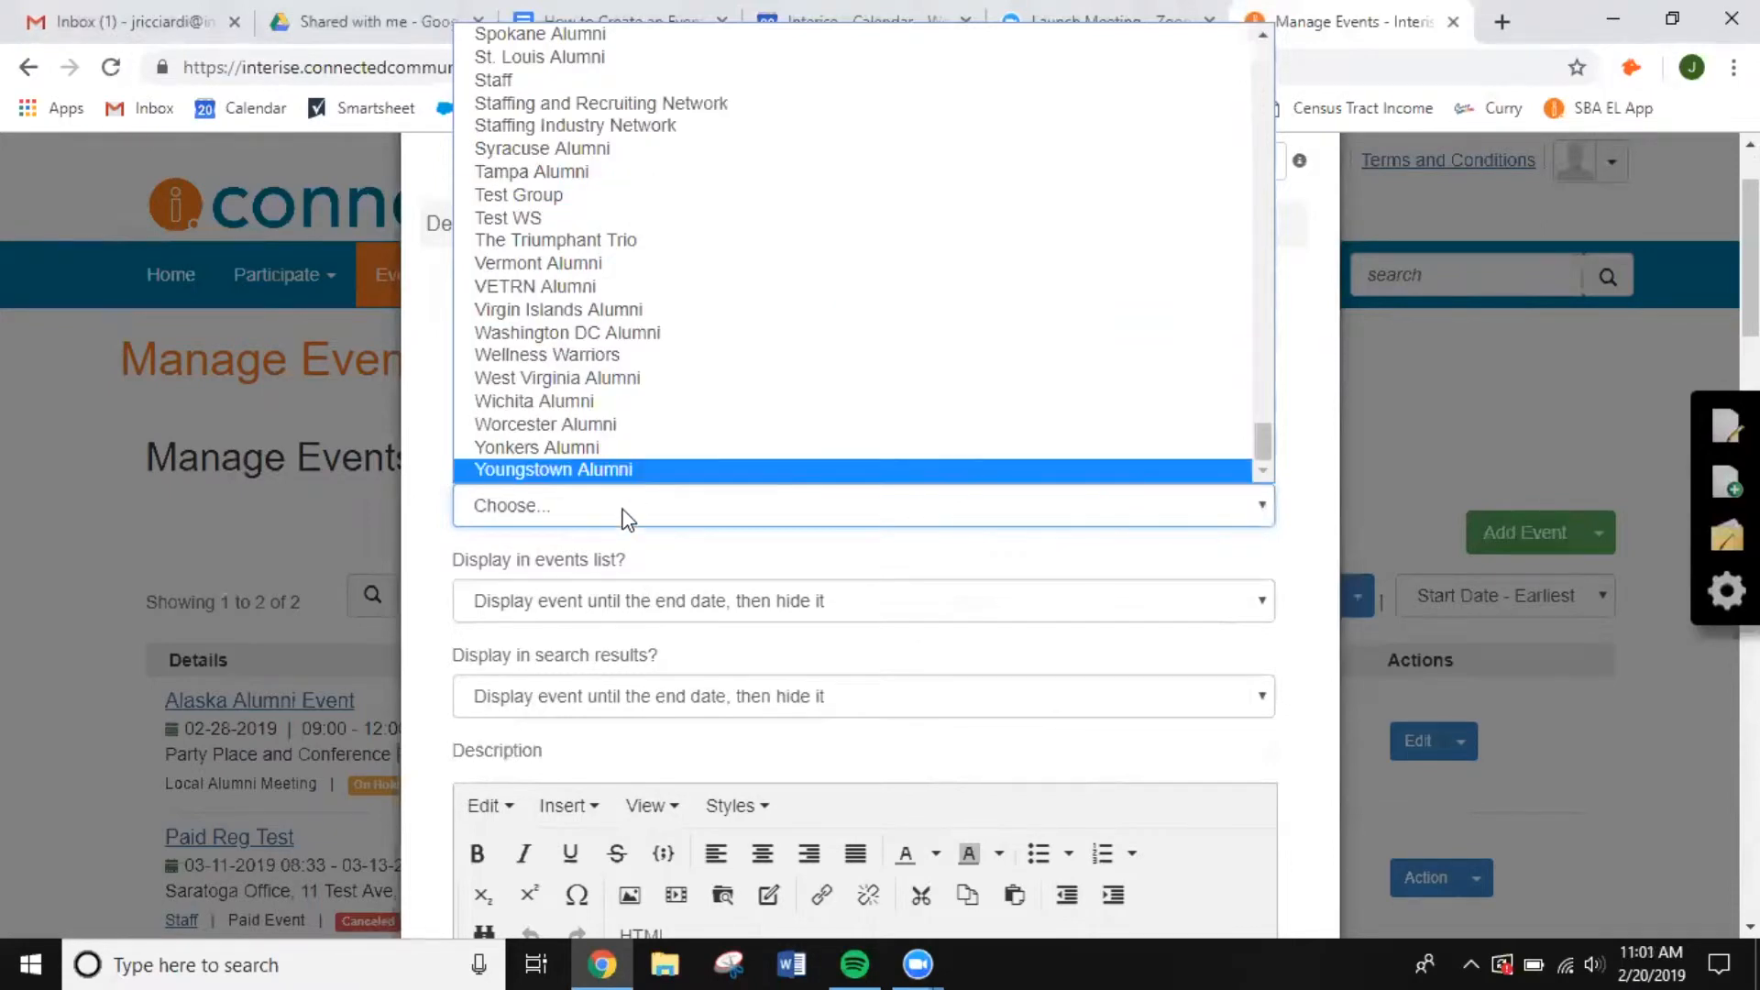
pyautogui.scroll(20, 648, 287)
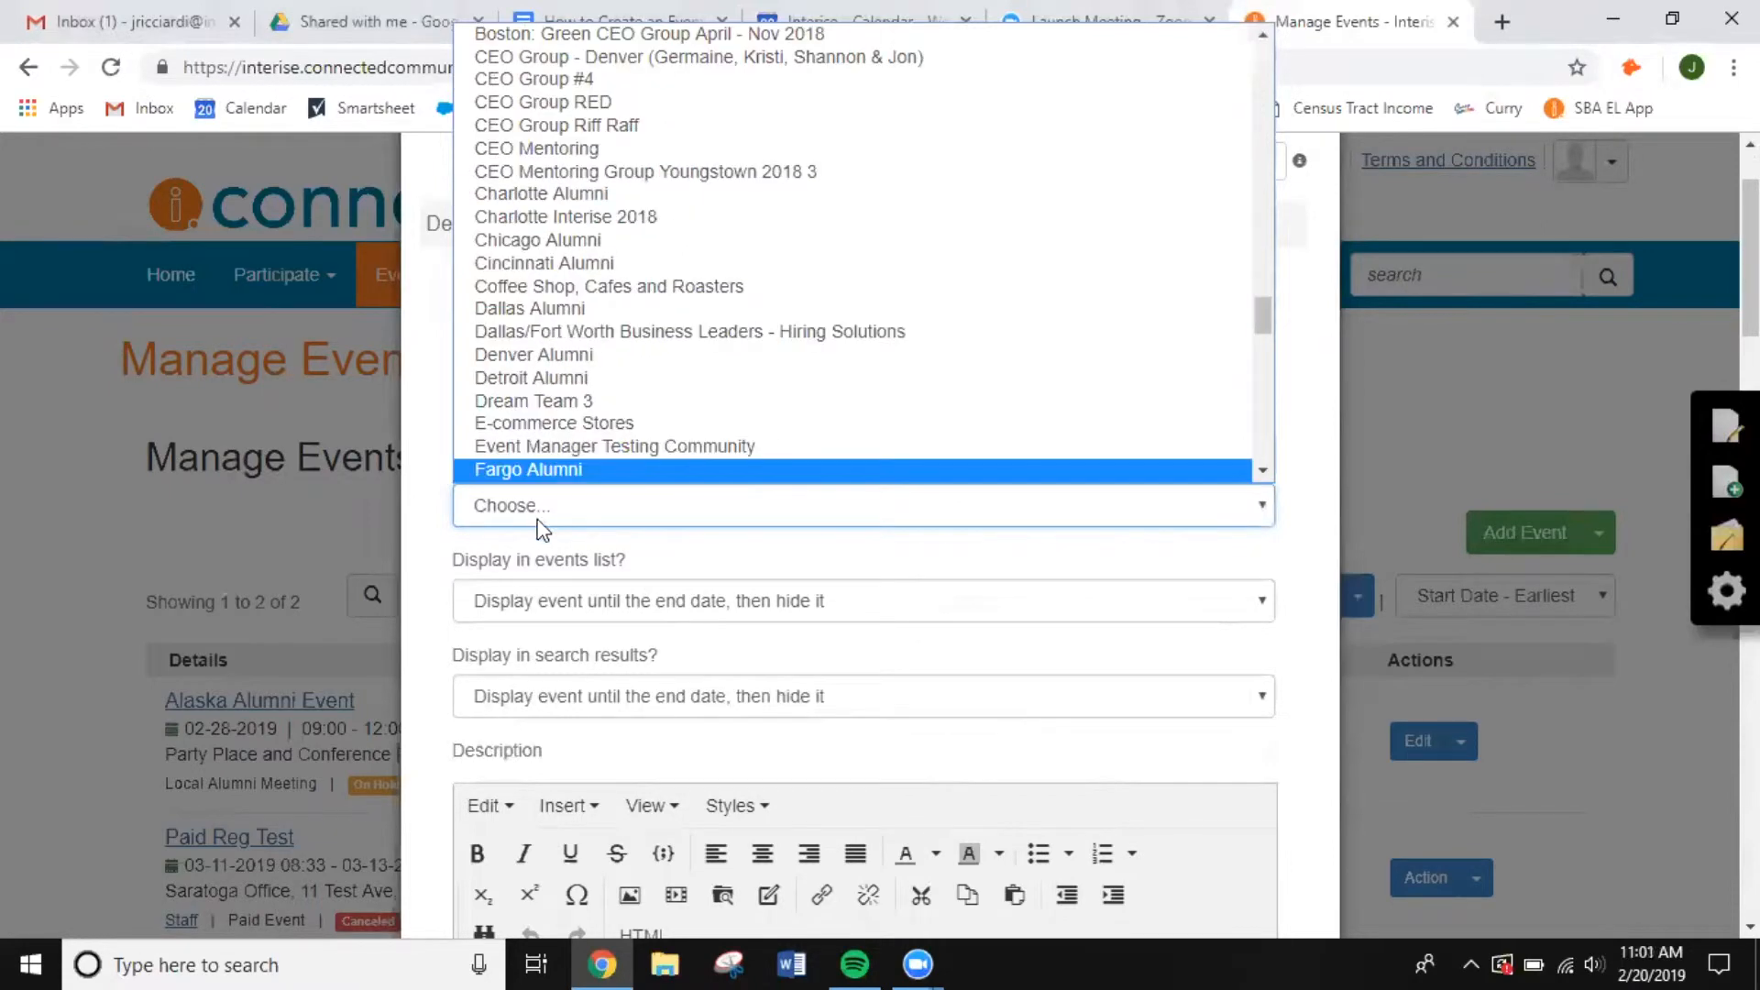
pyautogui.click(540, 522)
# - Set the events list display option to "Display event until the end date, then hide it"
pyautogui.scroll(-3, 895, 581)
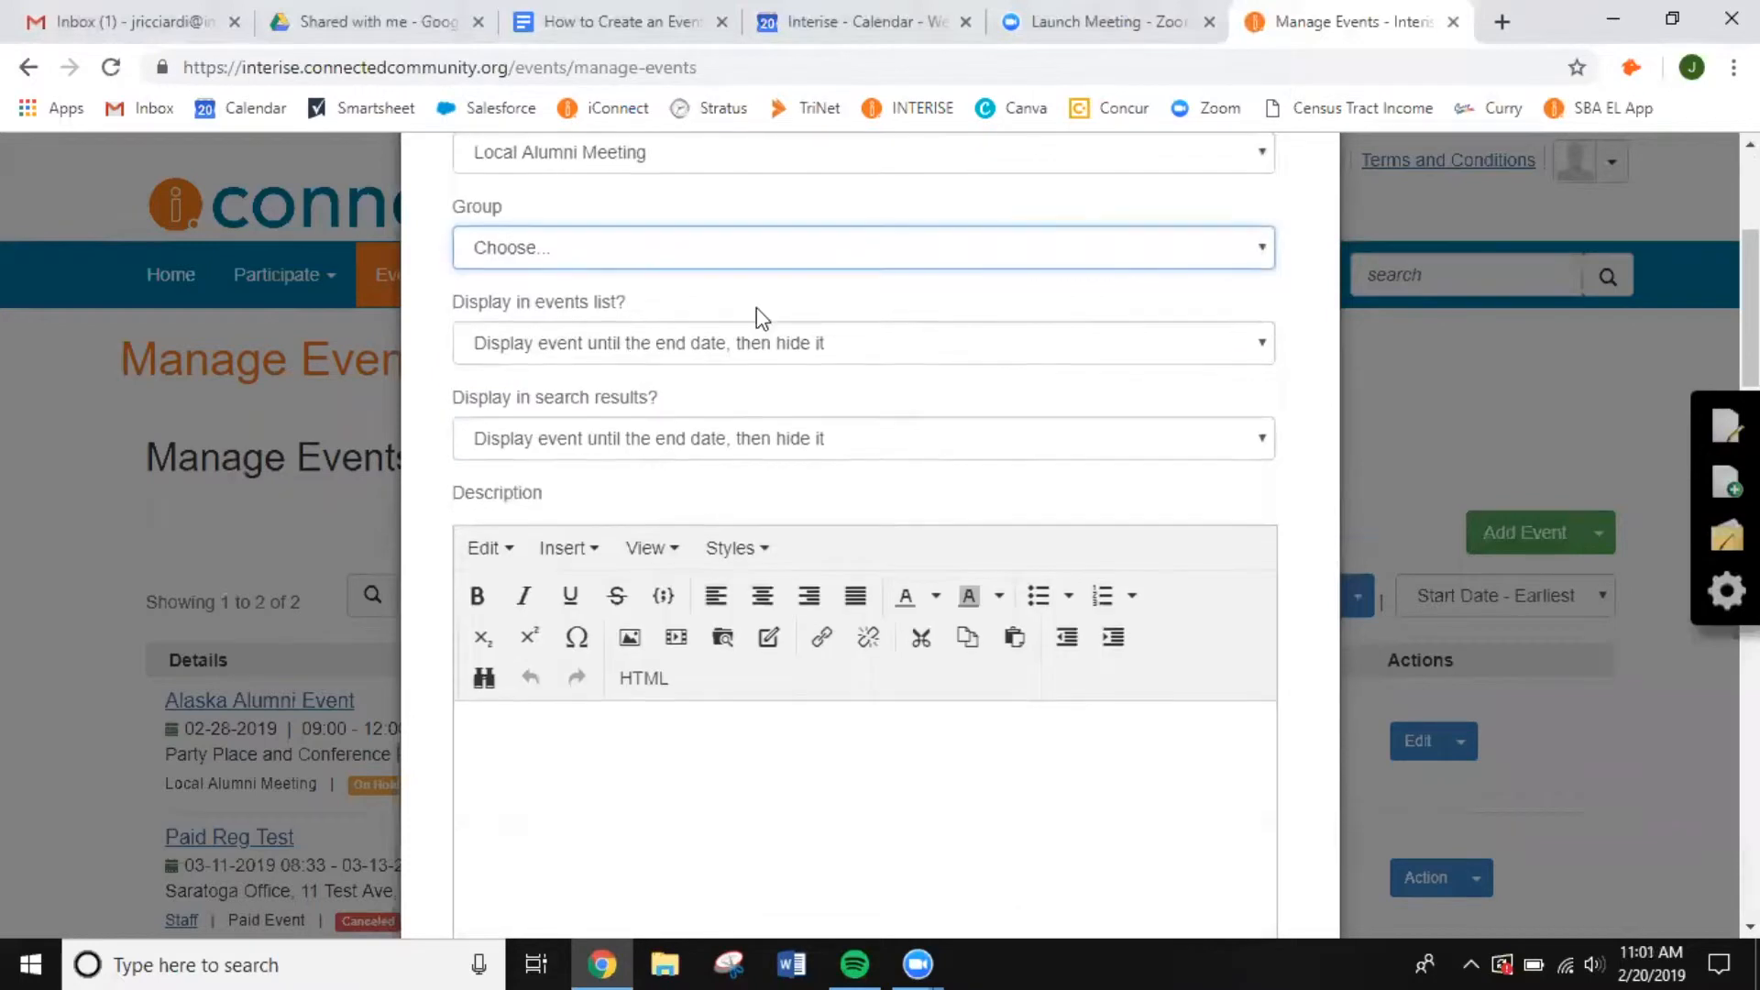
pyautogui.click(745, 353)
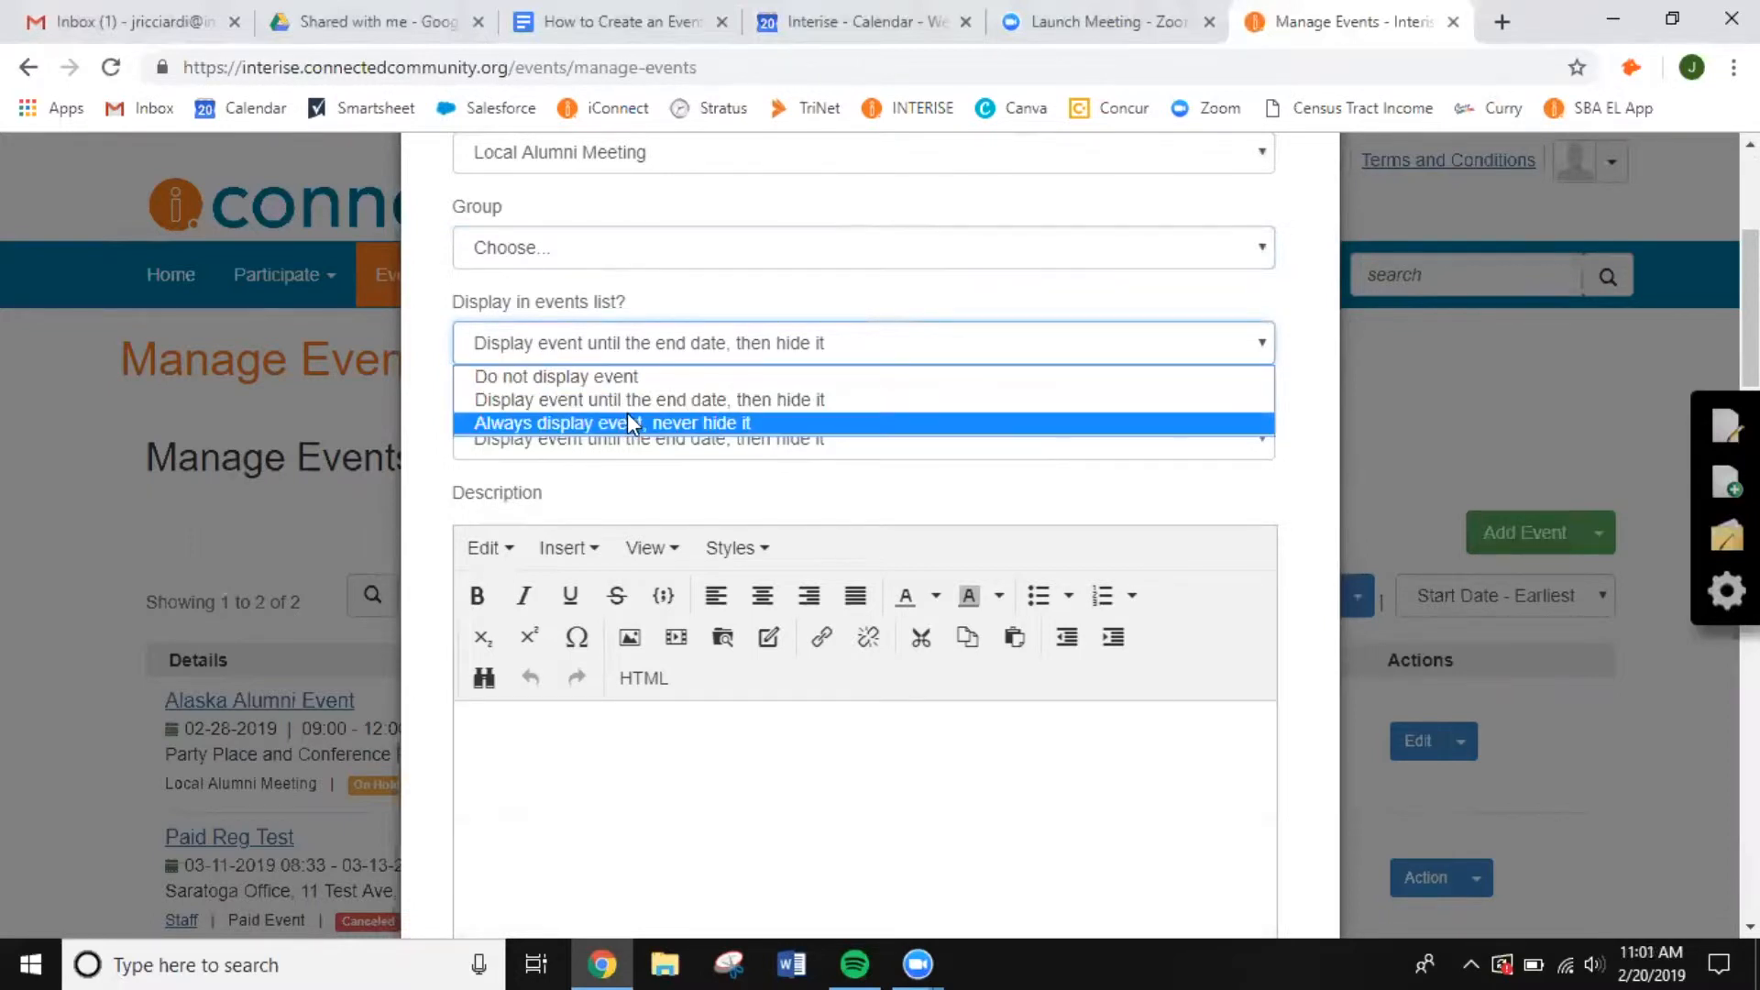
pyautogui.click(675, 404)
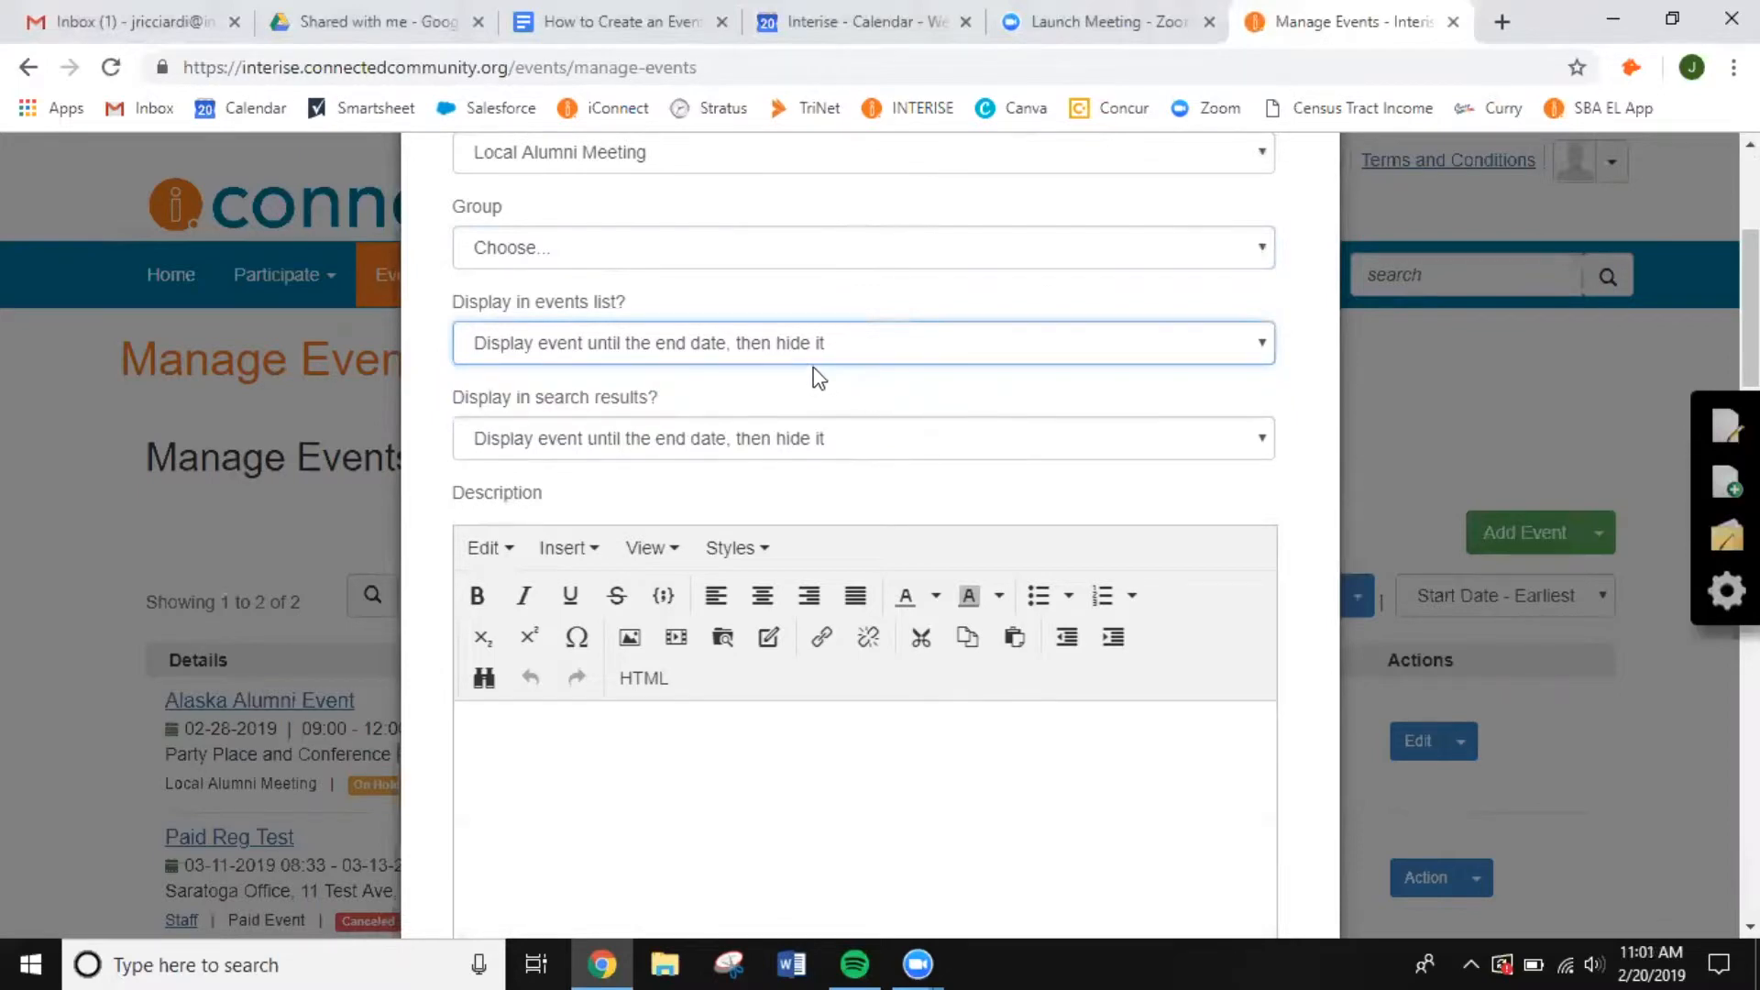
# - Review the description, external link, event image, registrant limit, and date and time fields of the event form
pyautogui.scroll(-4, 824, 376)
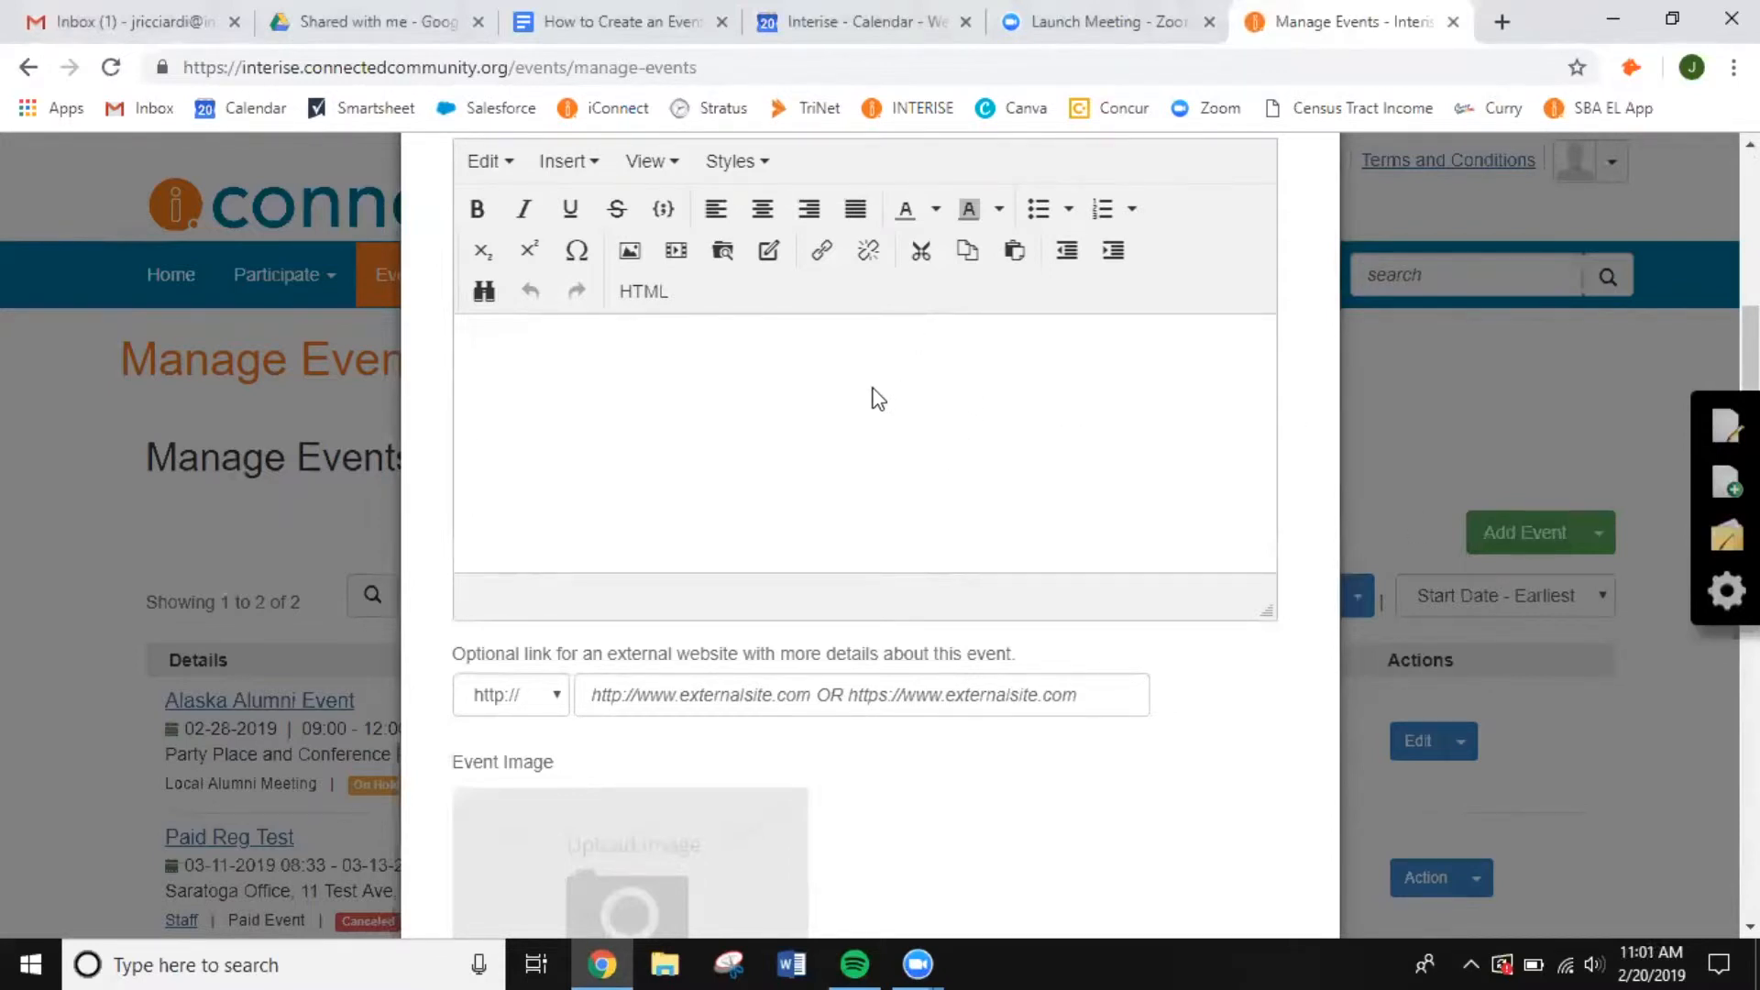
pyautogui.scroll(-3, 871, 403)
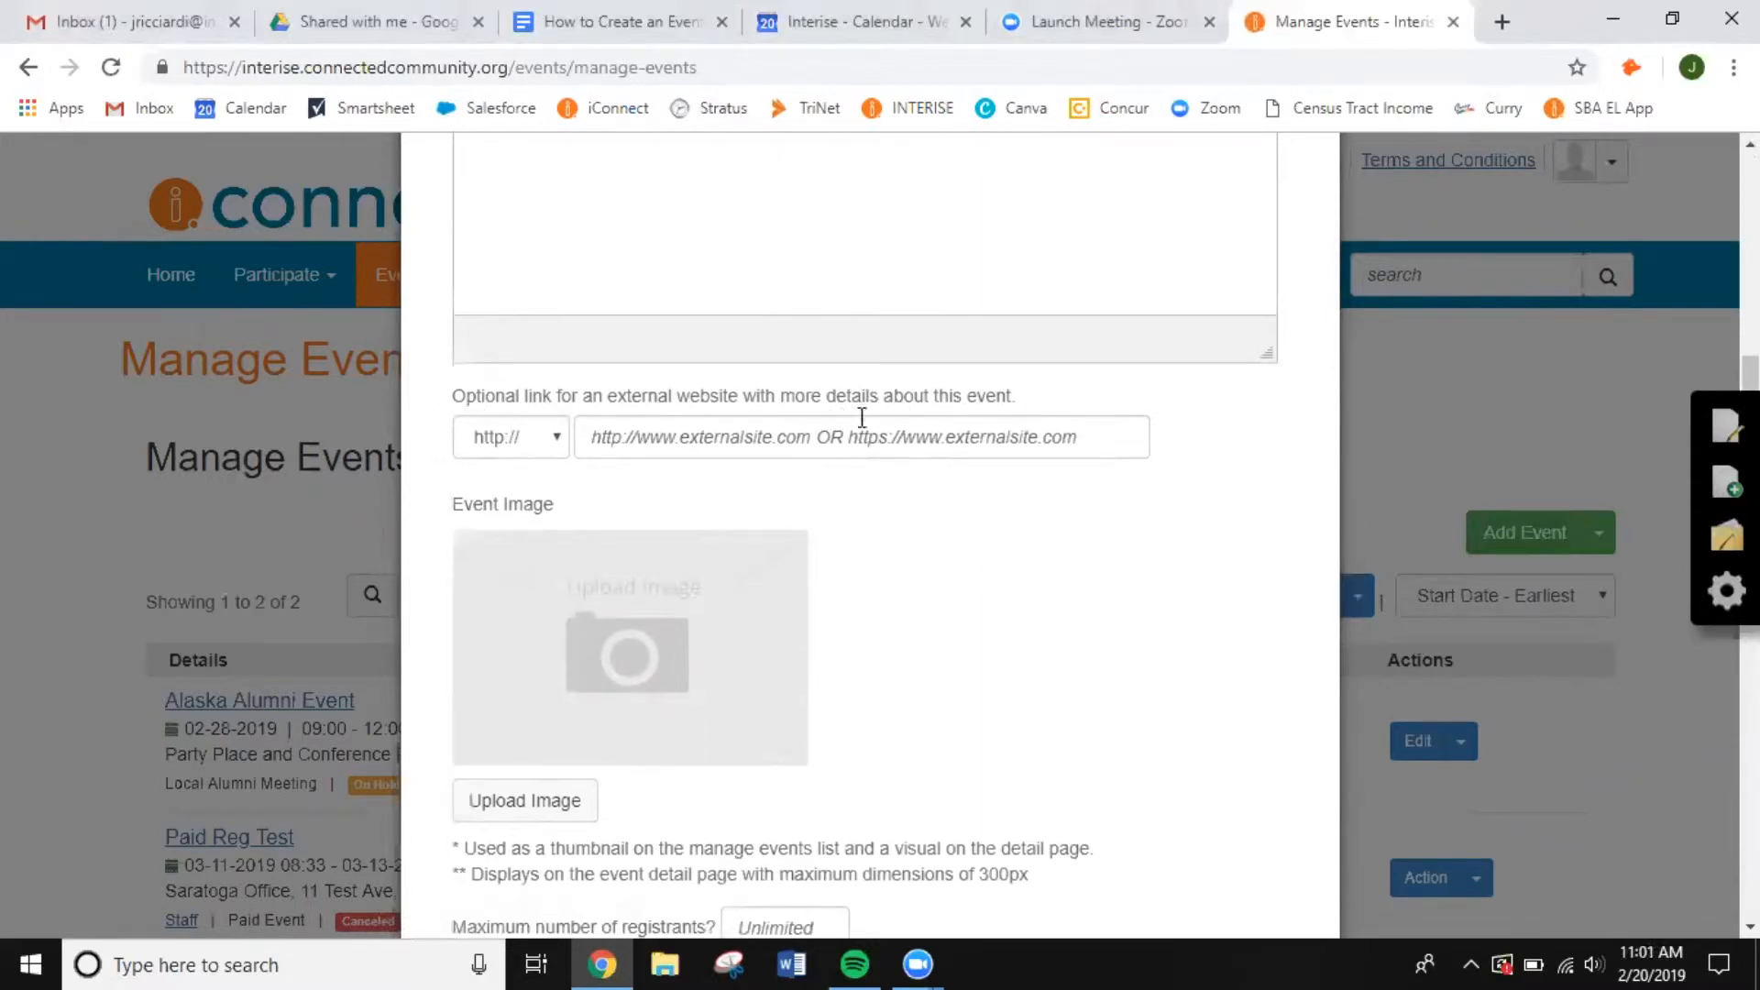
pyautogui.click(936, 436)
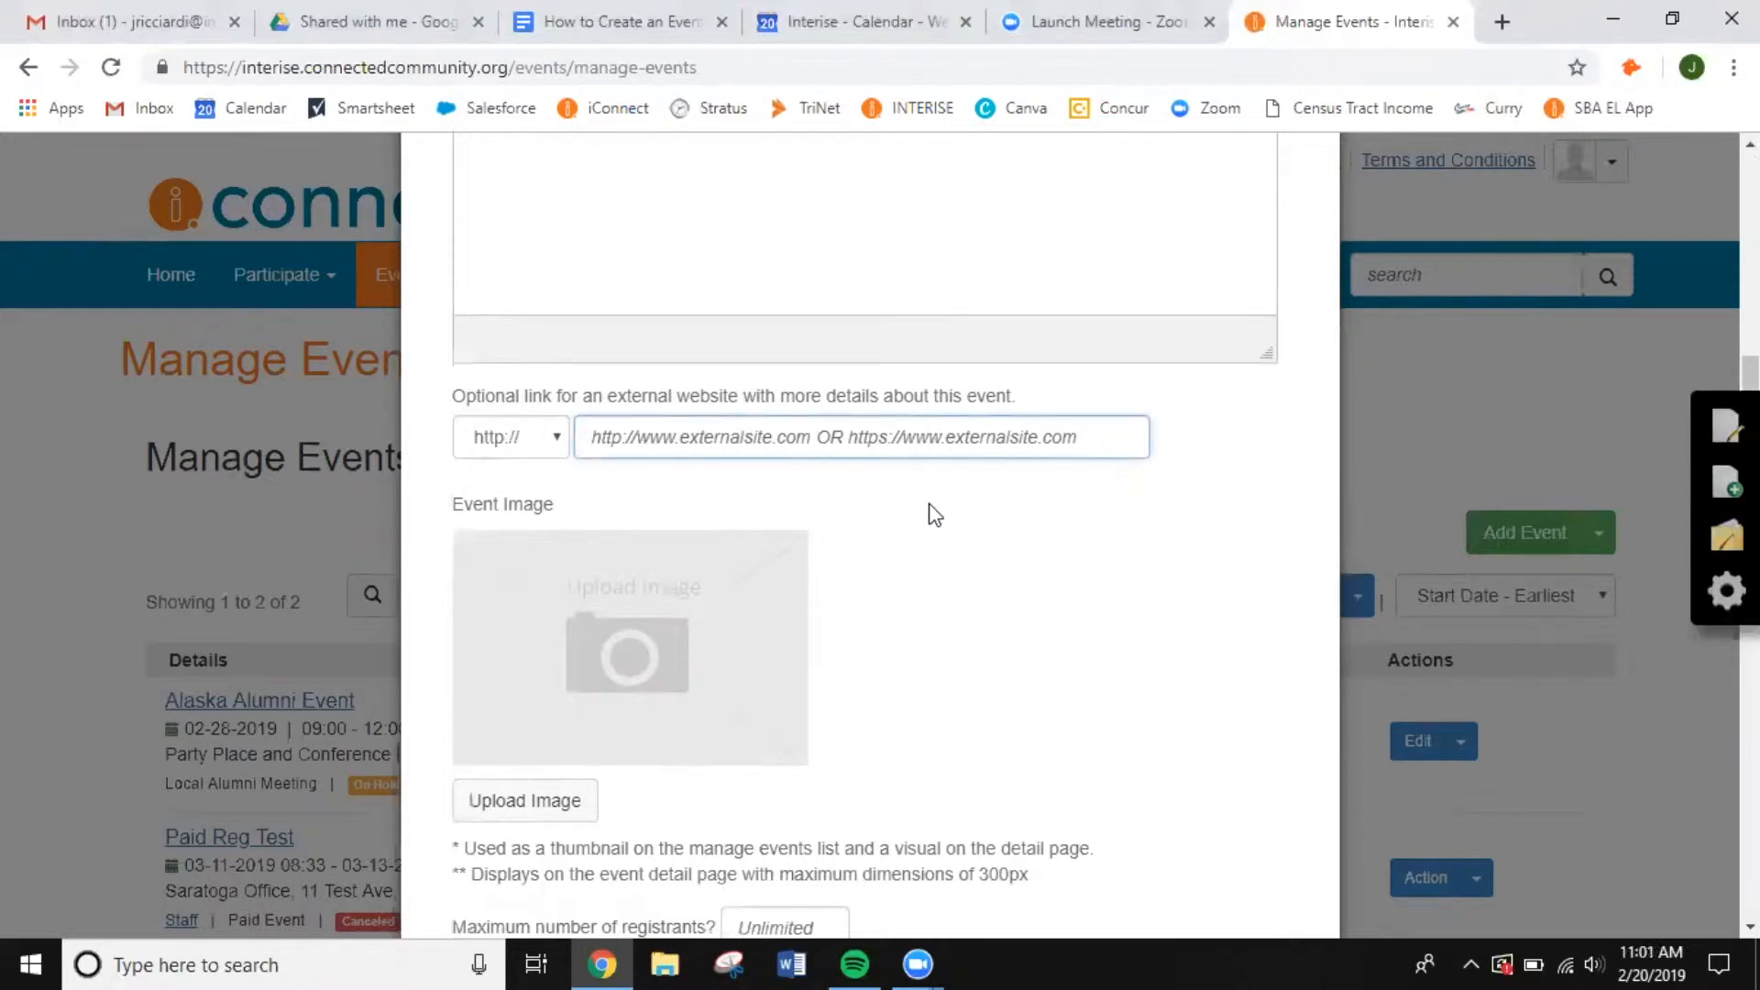
pyautogui.scroll(-3, 931, 510)
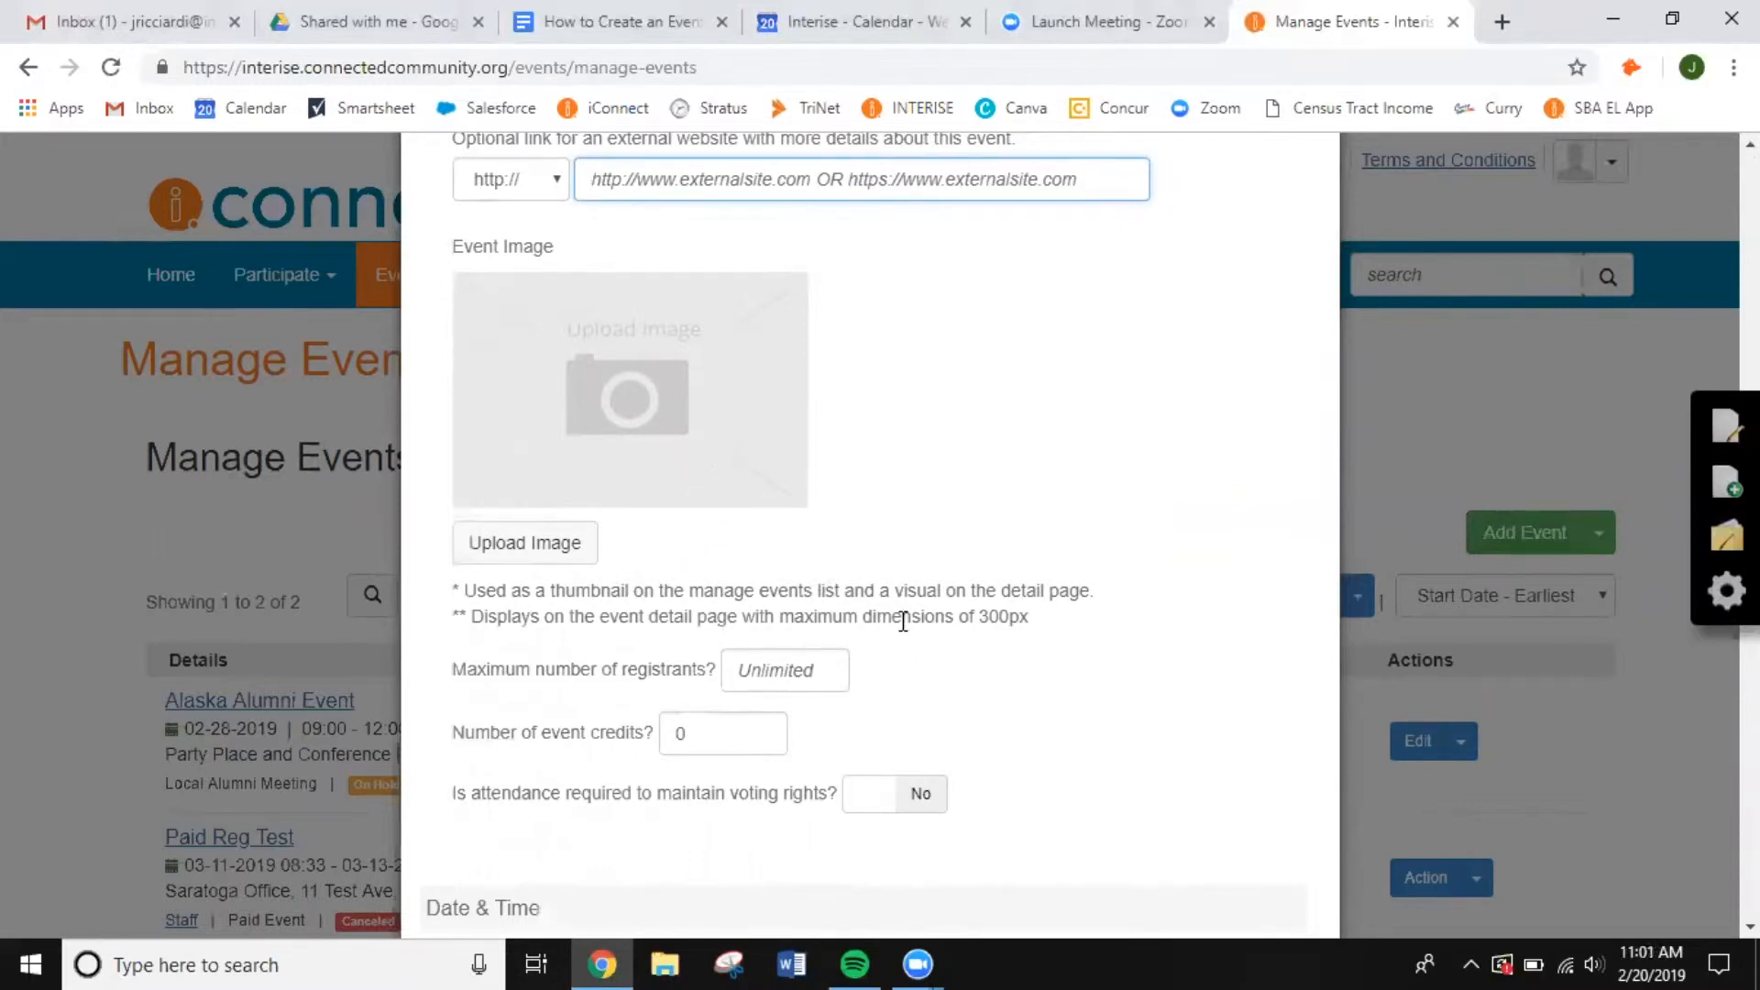
pyautogui.scroll(-3, 902, 621)
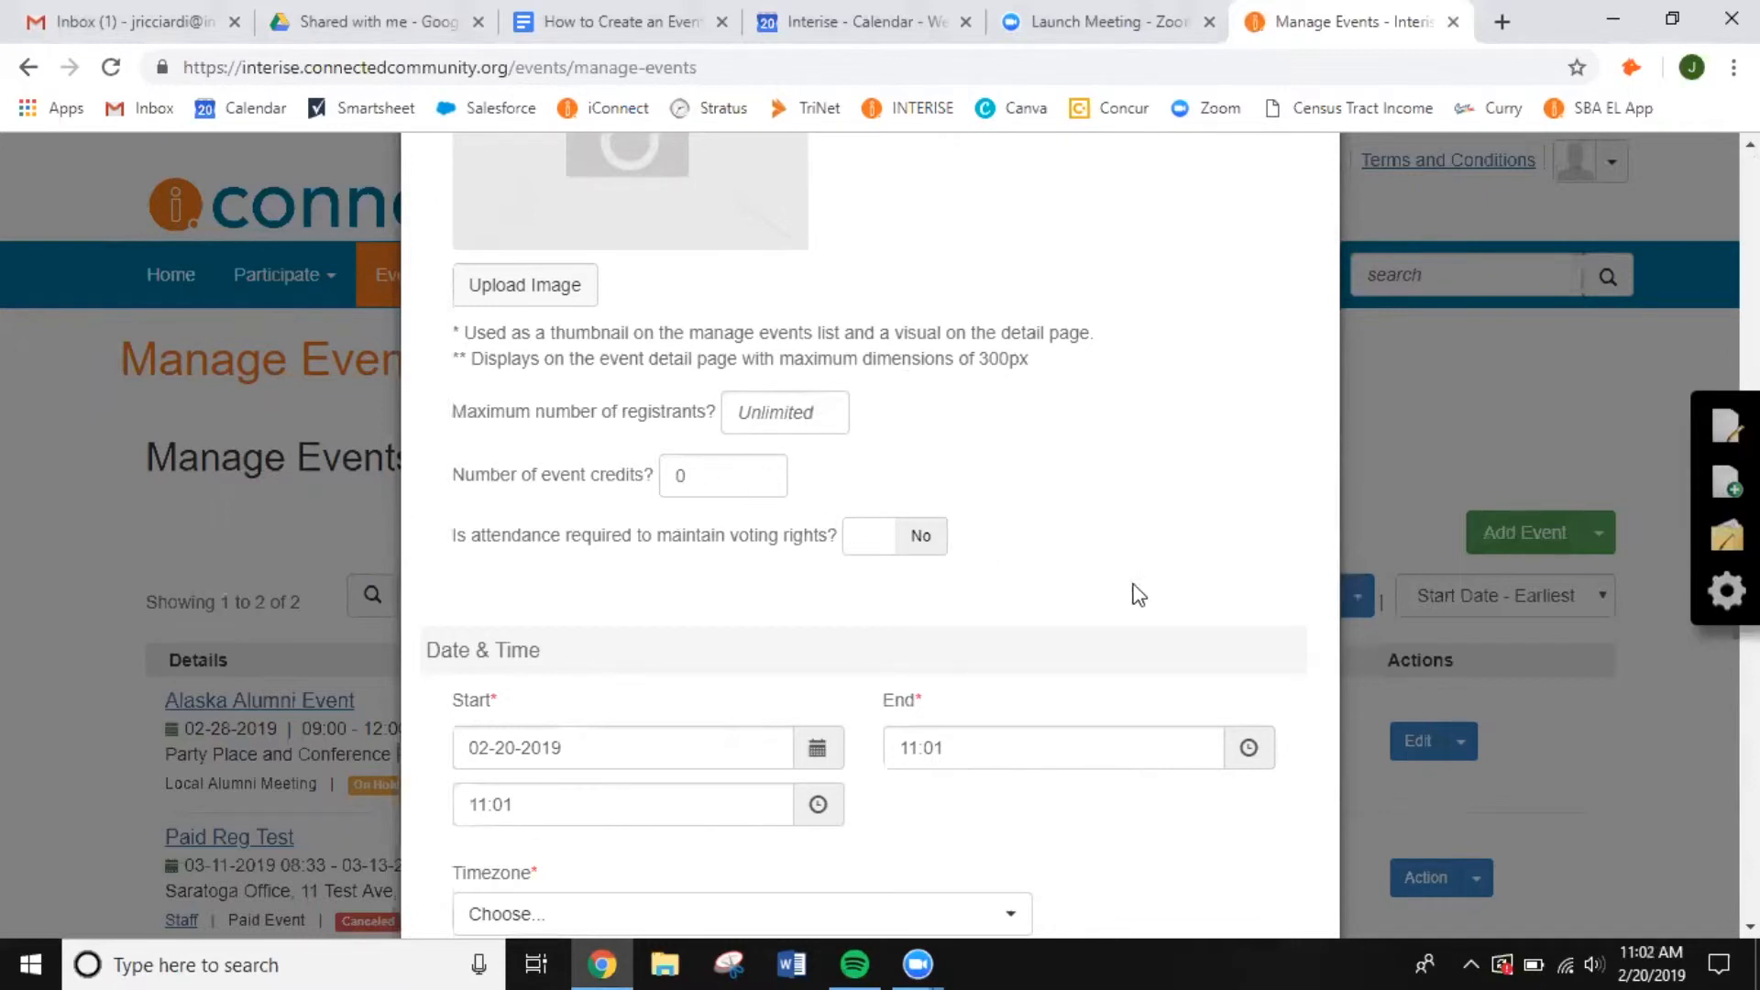
pyautogui.scroll(-1, 1043, 621)
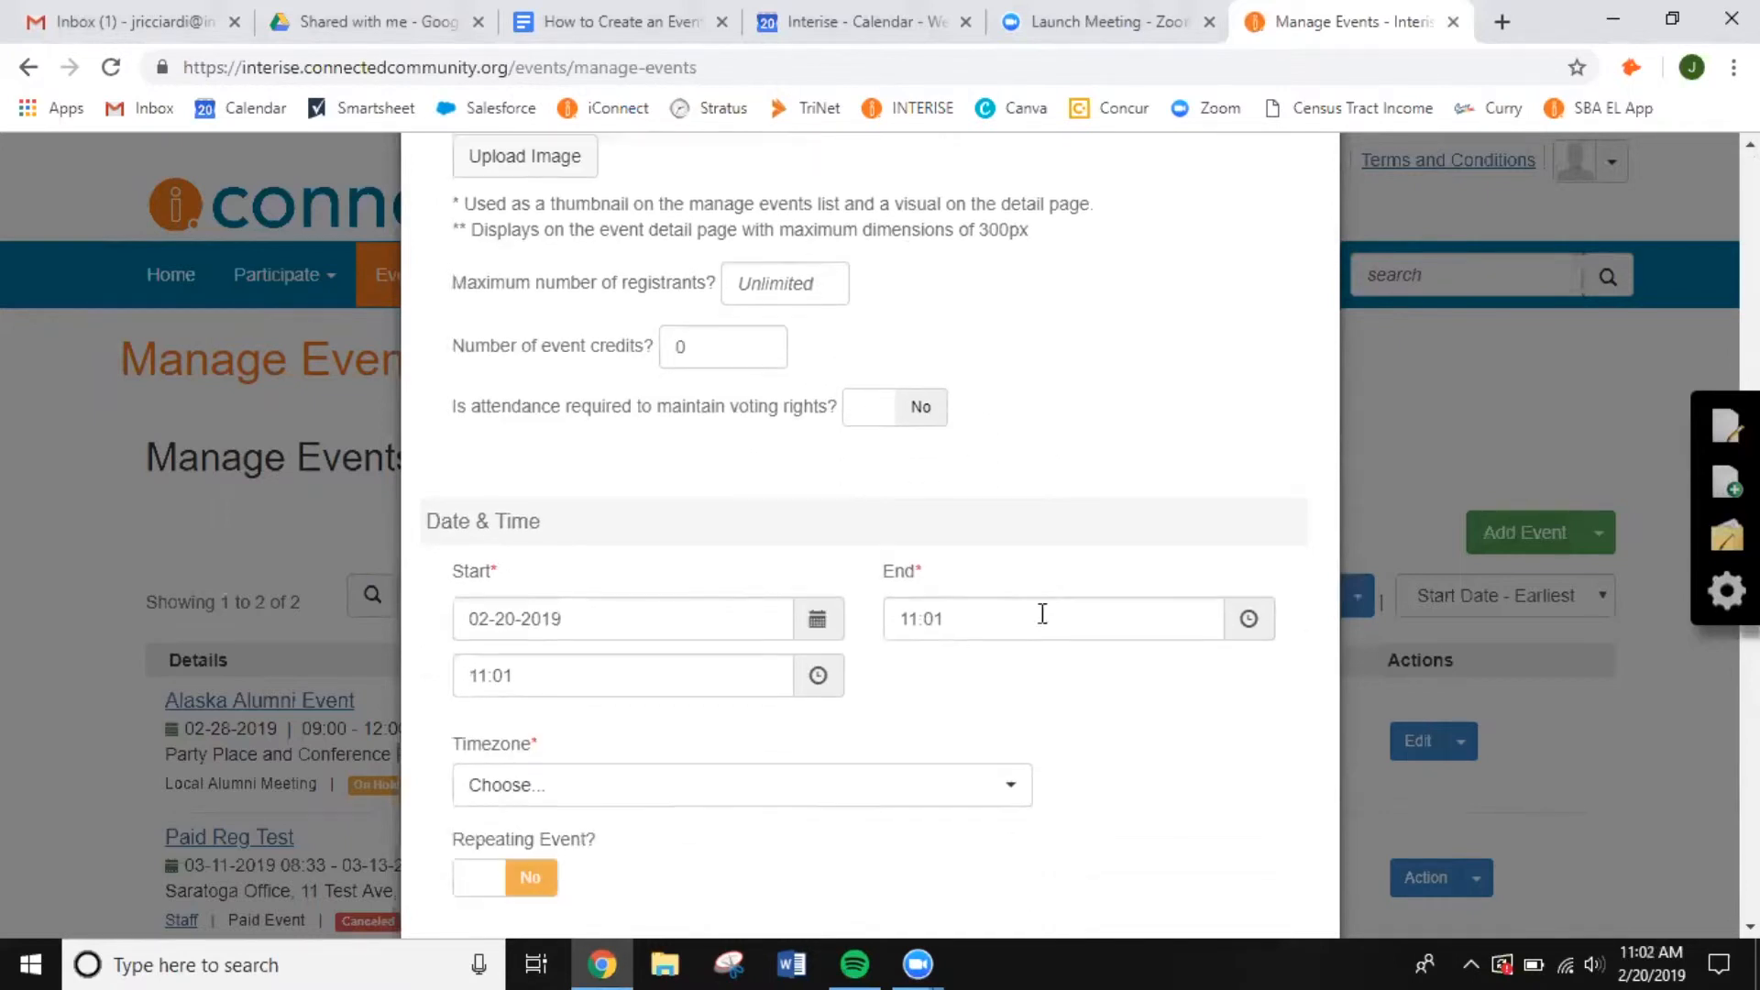
pyautogui.scroll(-2, 813, 440)
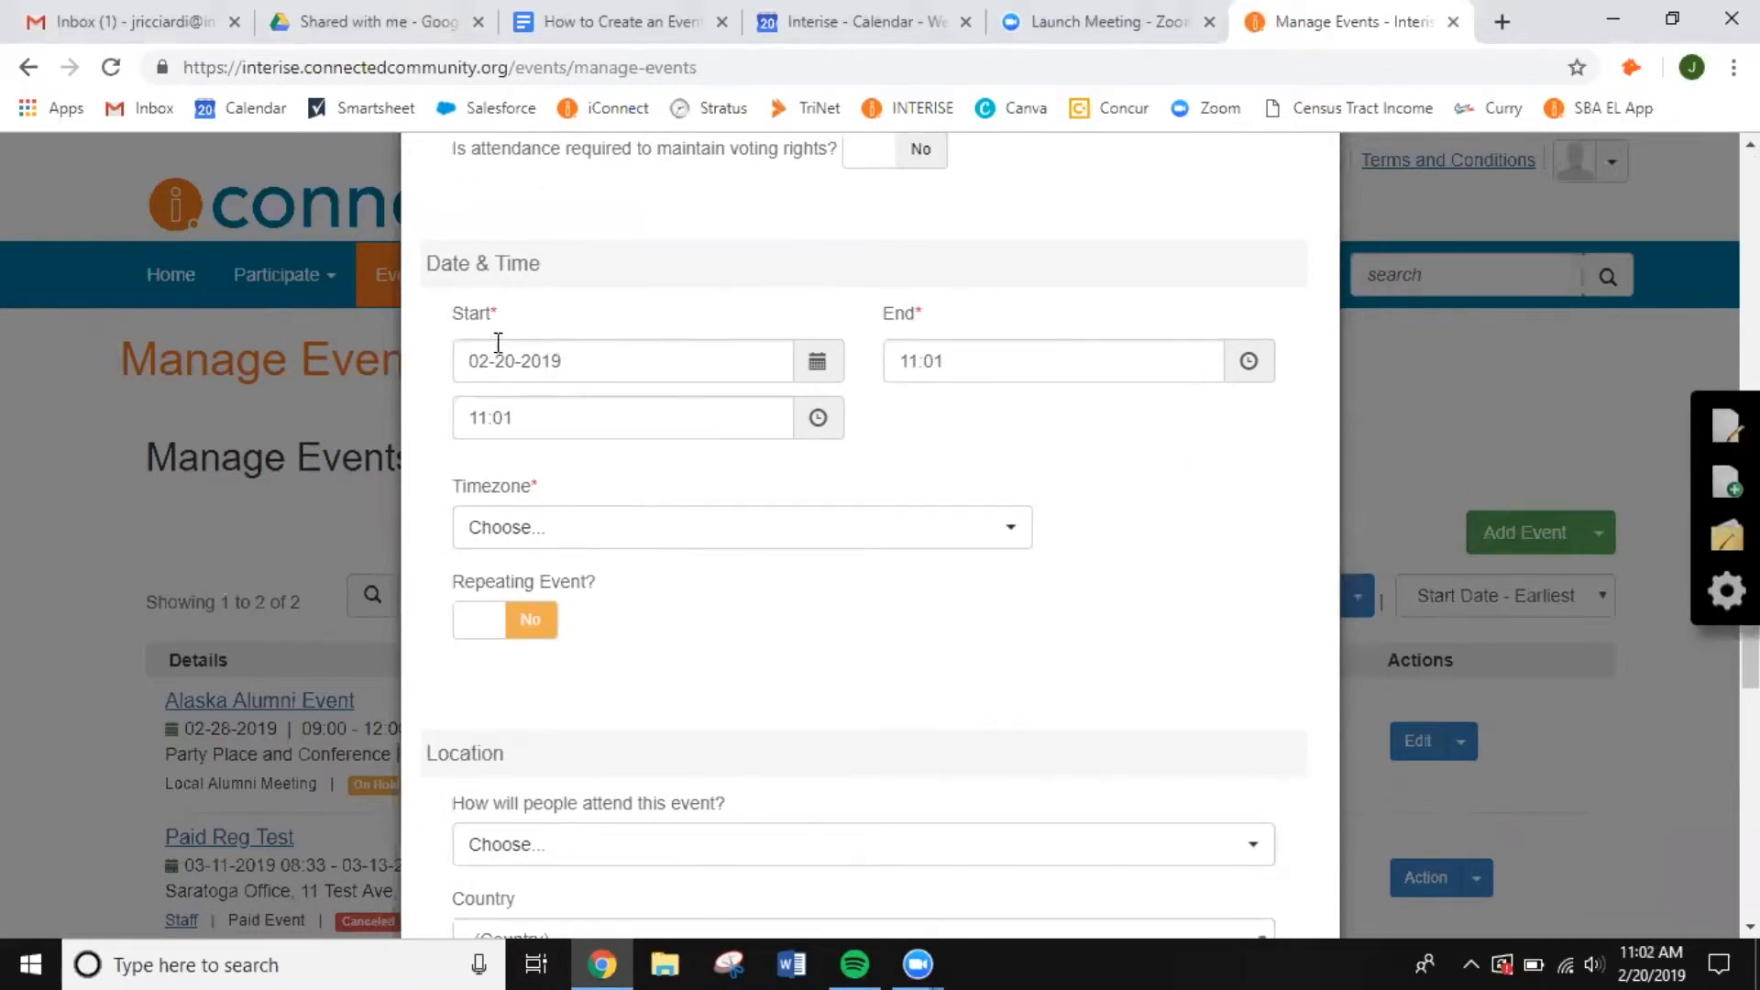
pyautogui.scroll(-3, 889, 443)
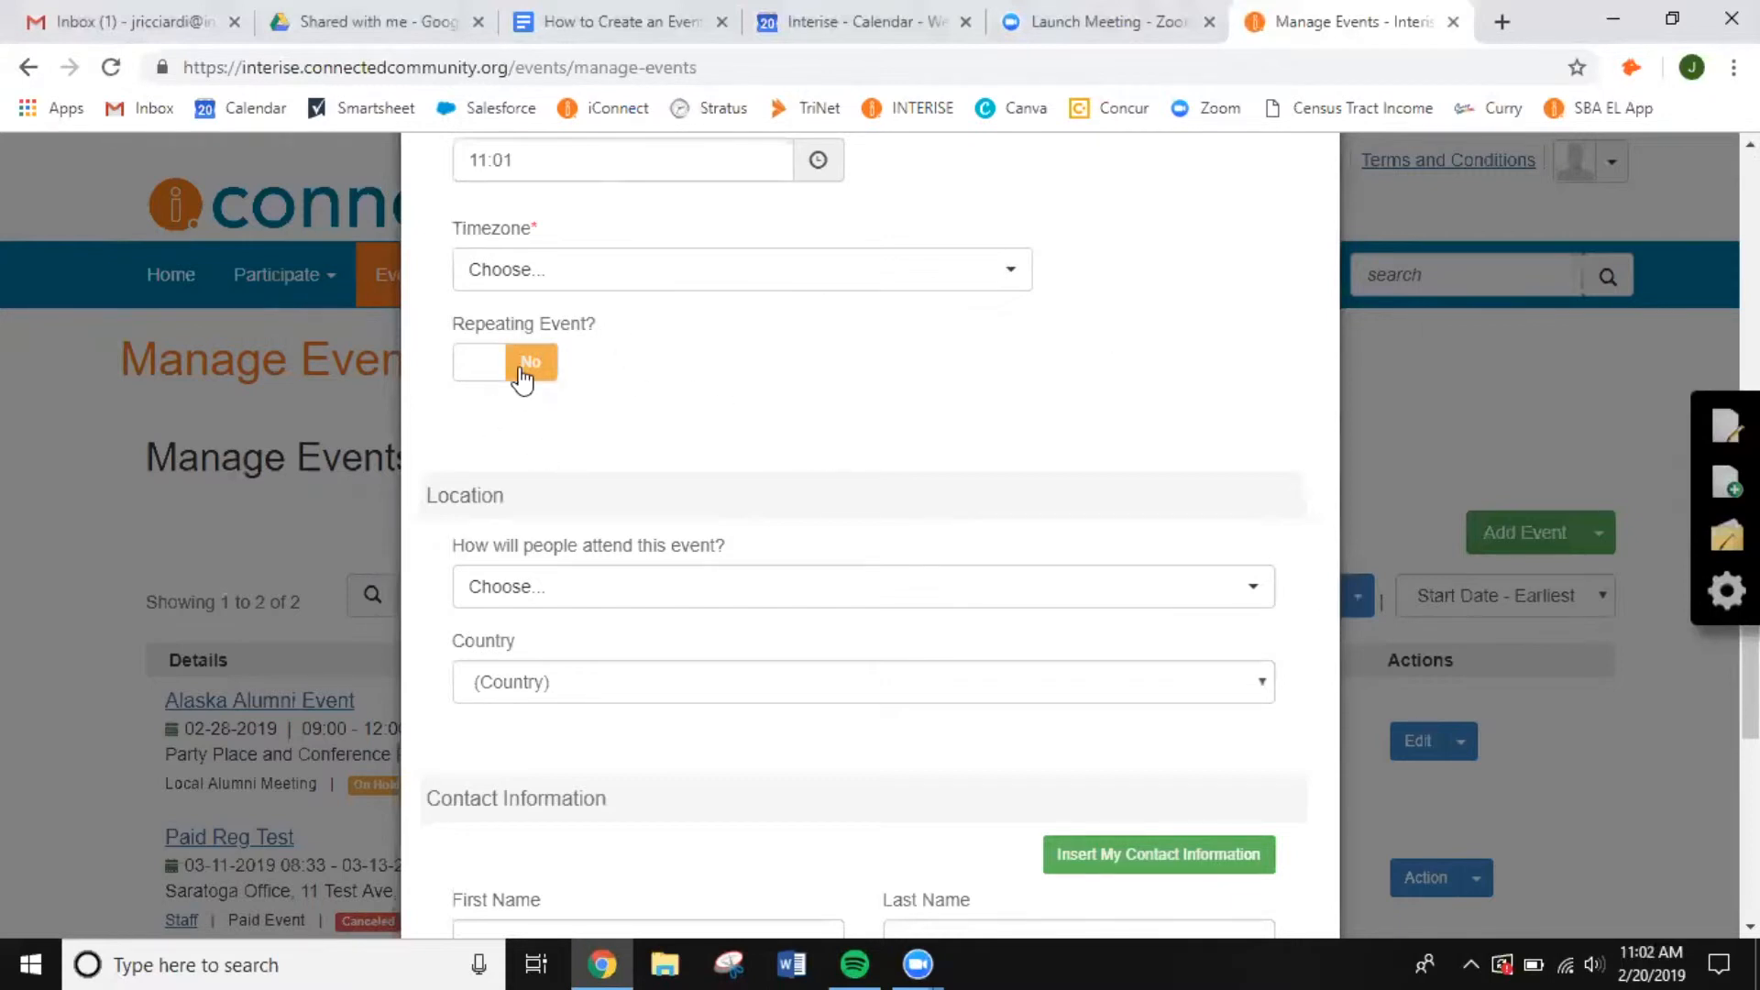
# - Set the way people attend the event to Physical Address
pyautogui.scroll(-3, 724, 325)
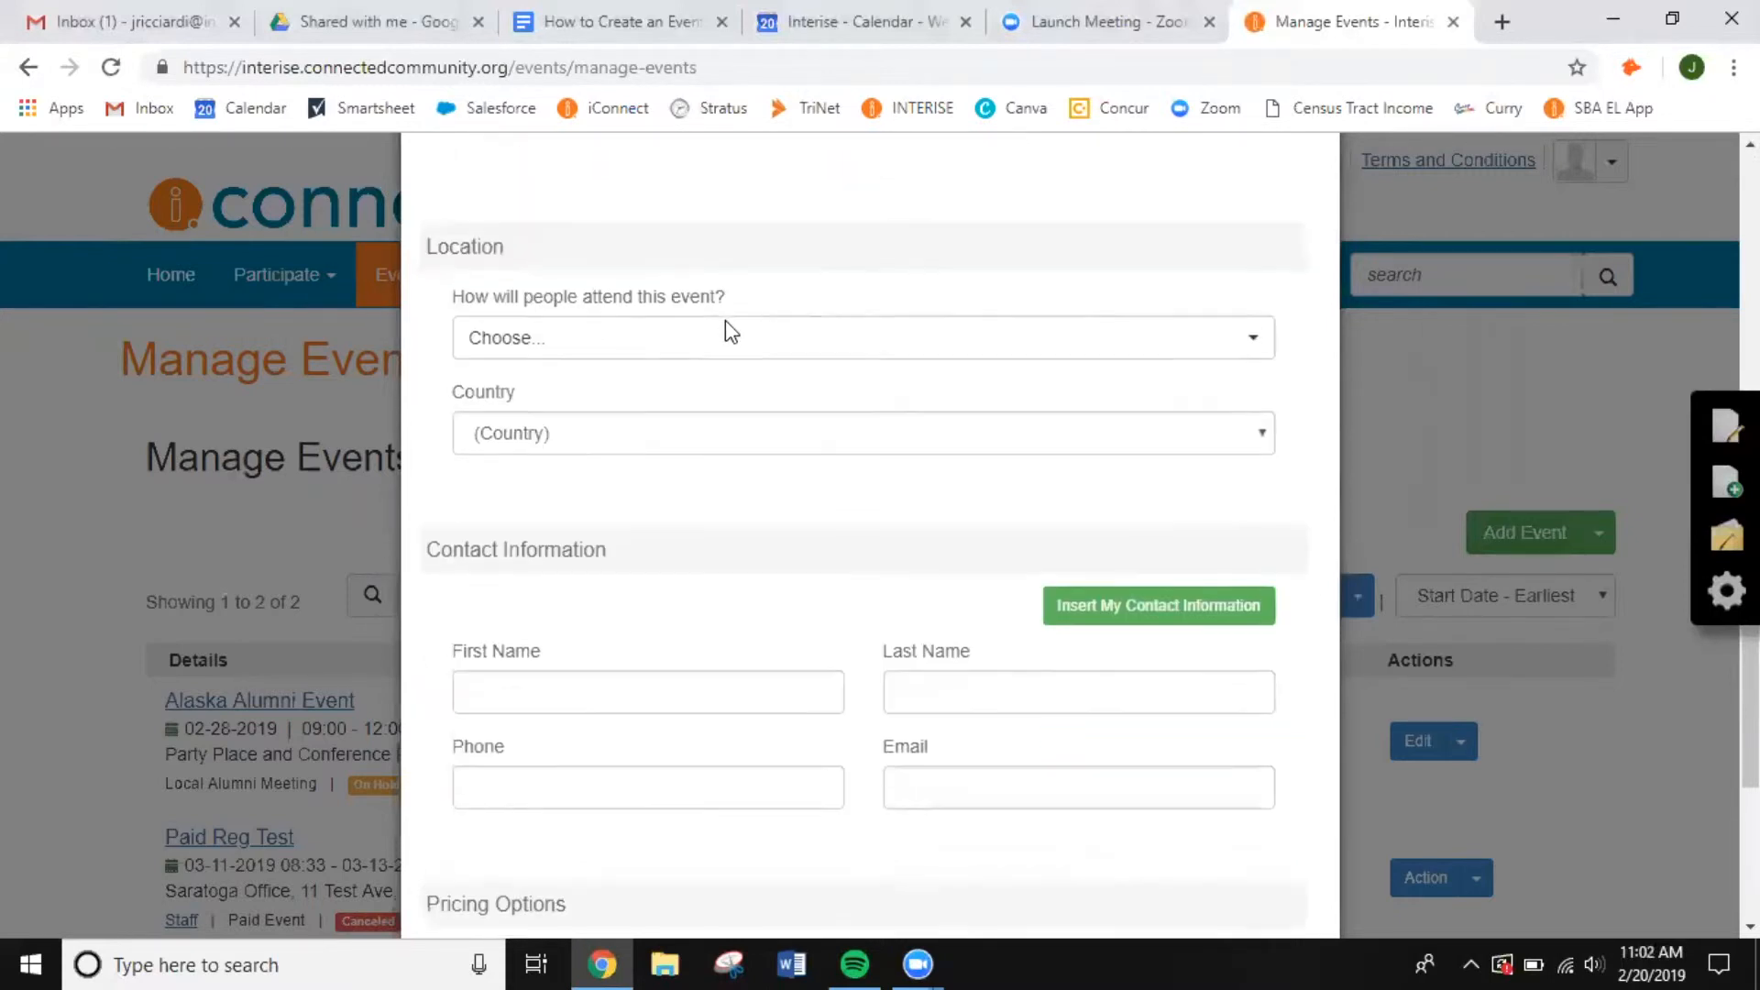
pyautogui.click(728, 336)
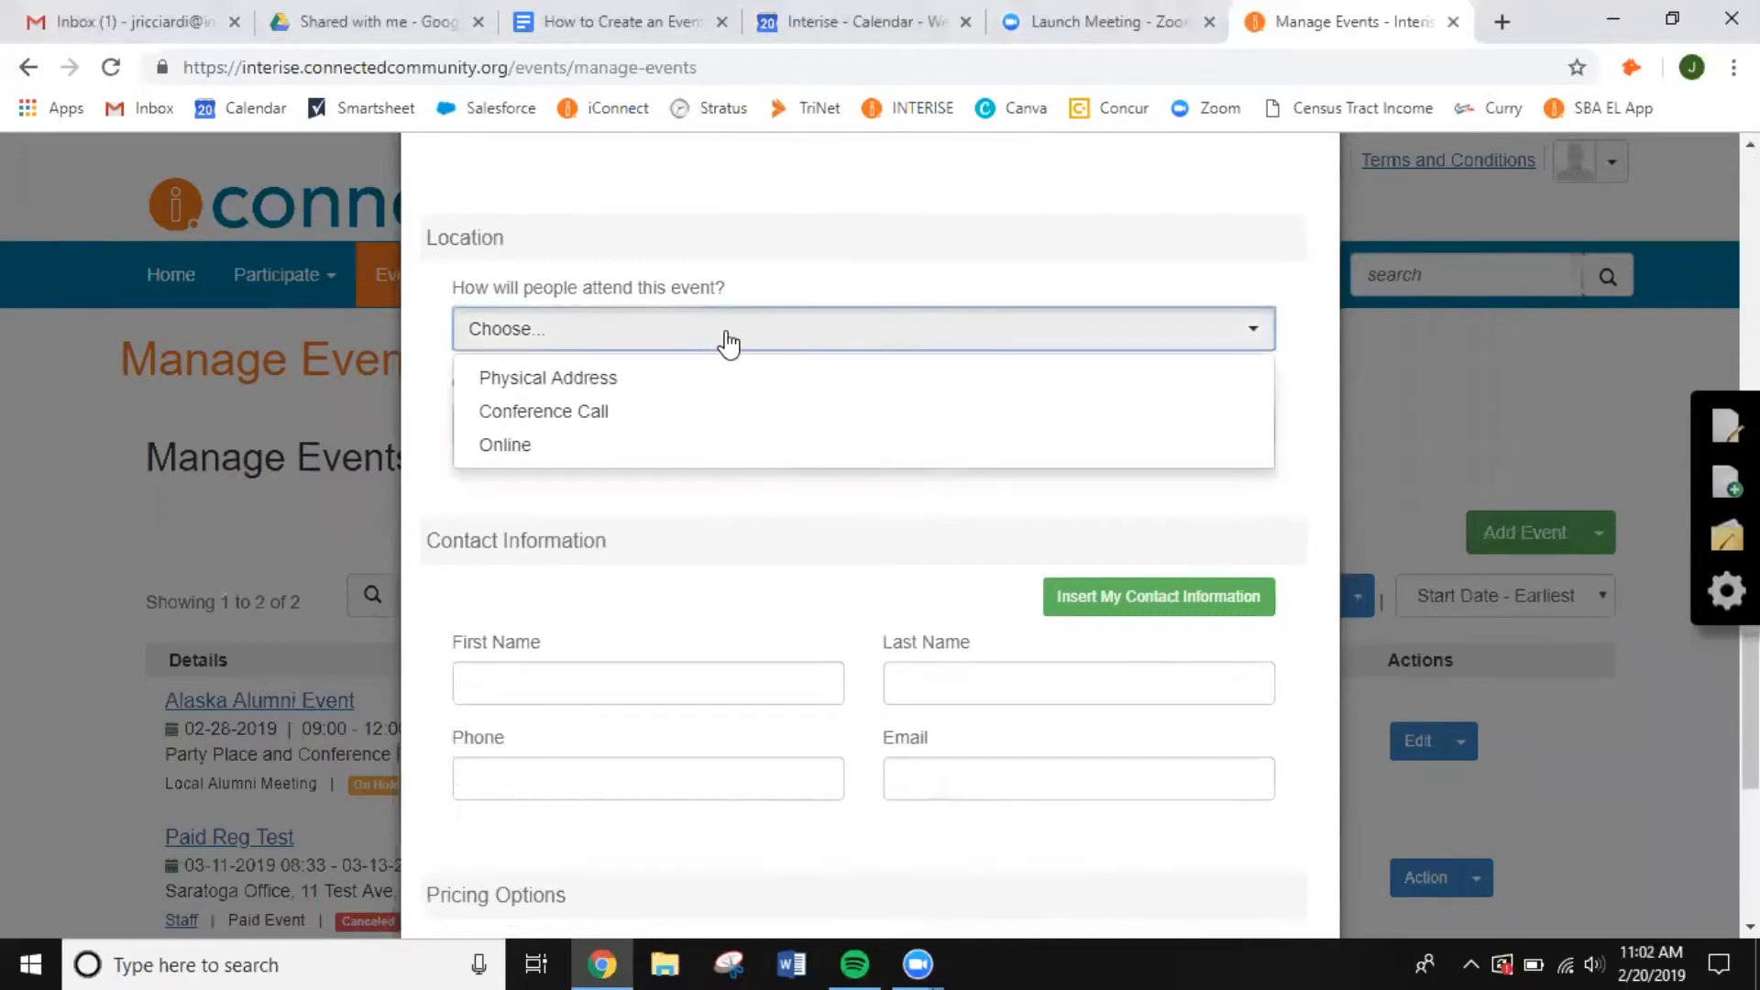
pyautogui.click(623, 383)
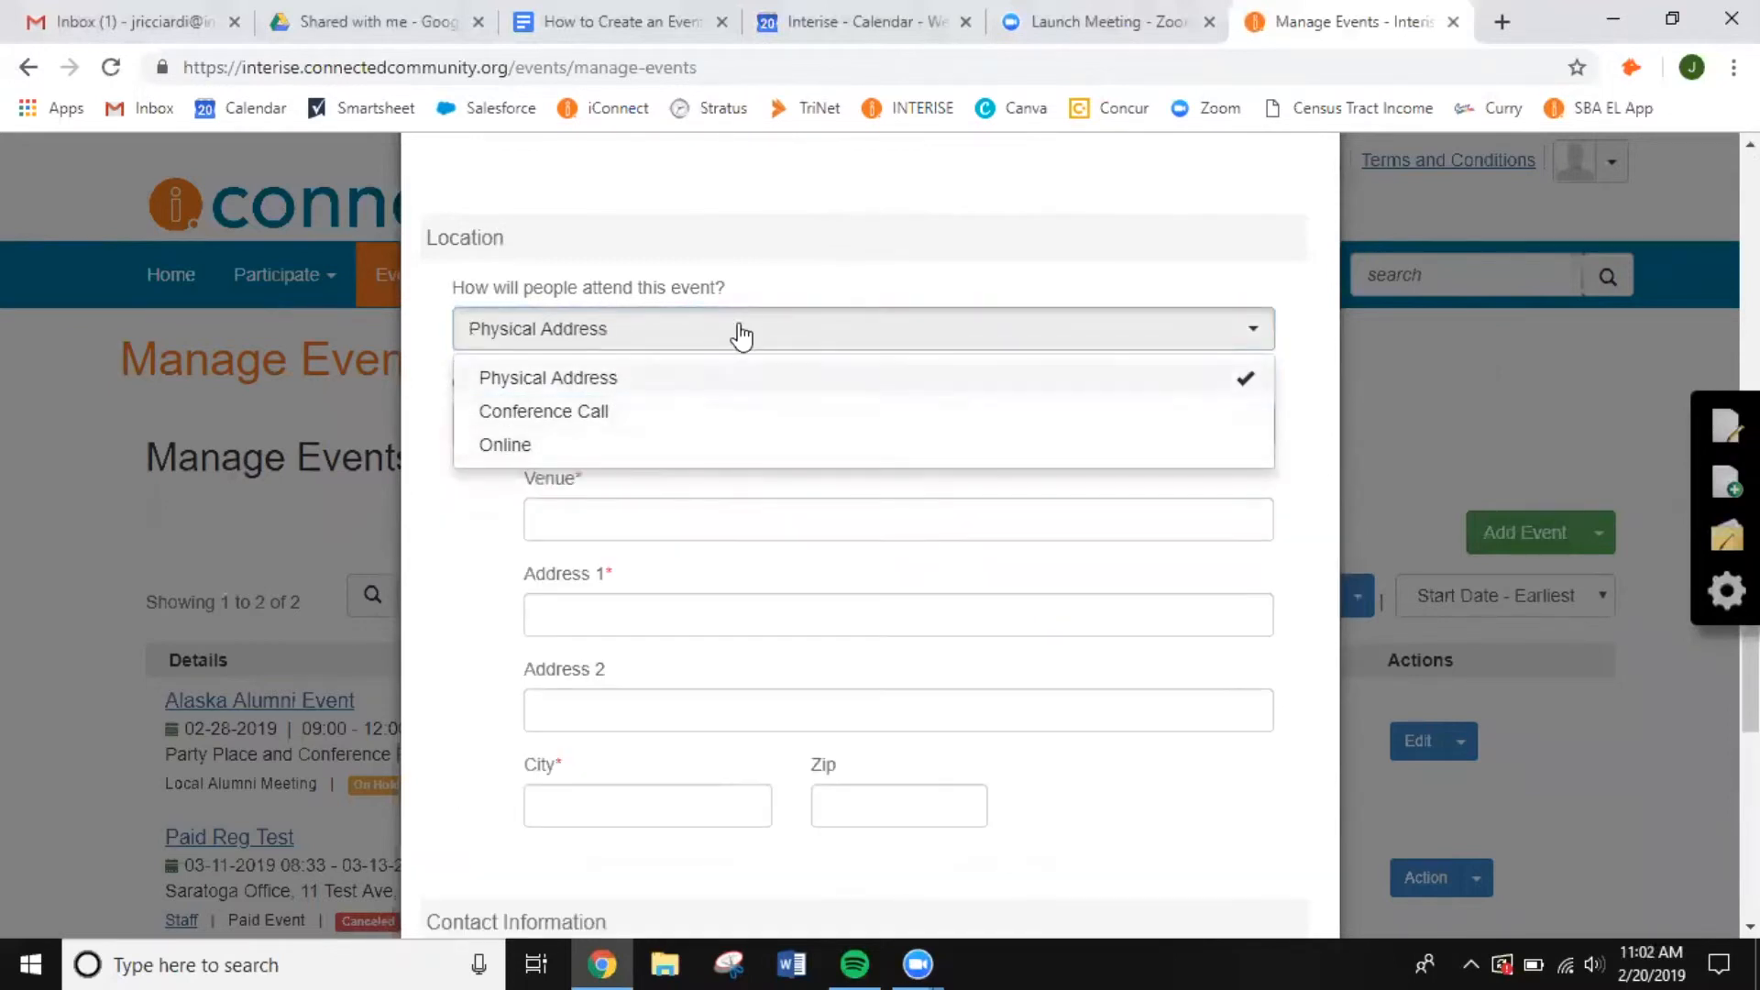
# - Add Conference Call as a second way to attend and go to the Dial-in Instructions field
pyautogui.click(550, 418)
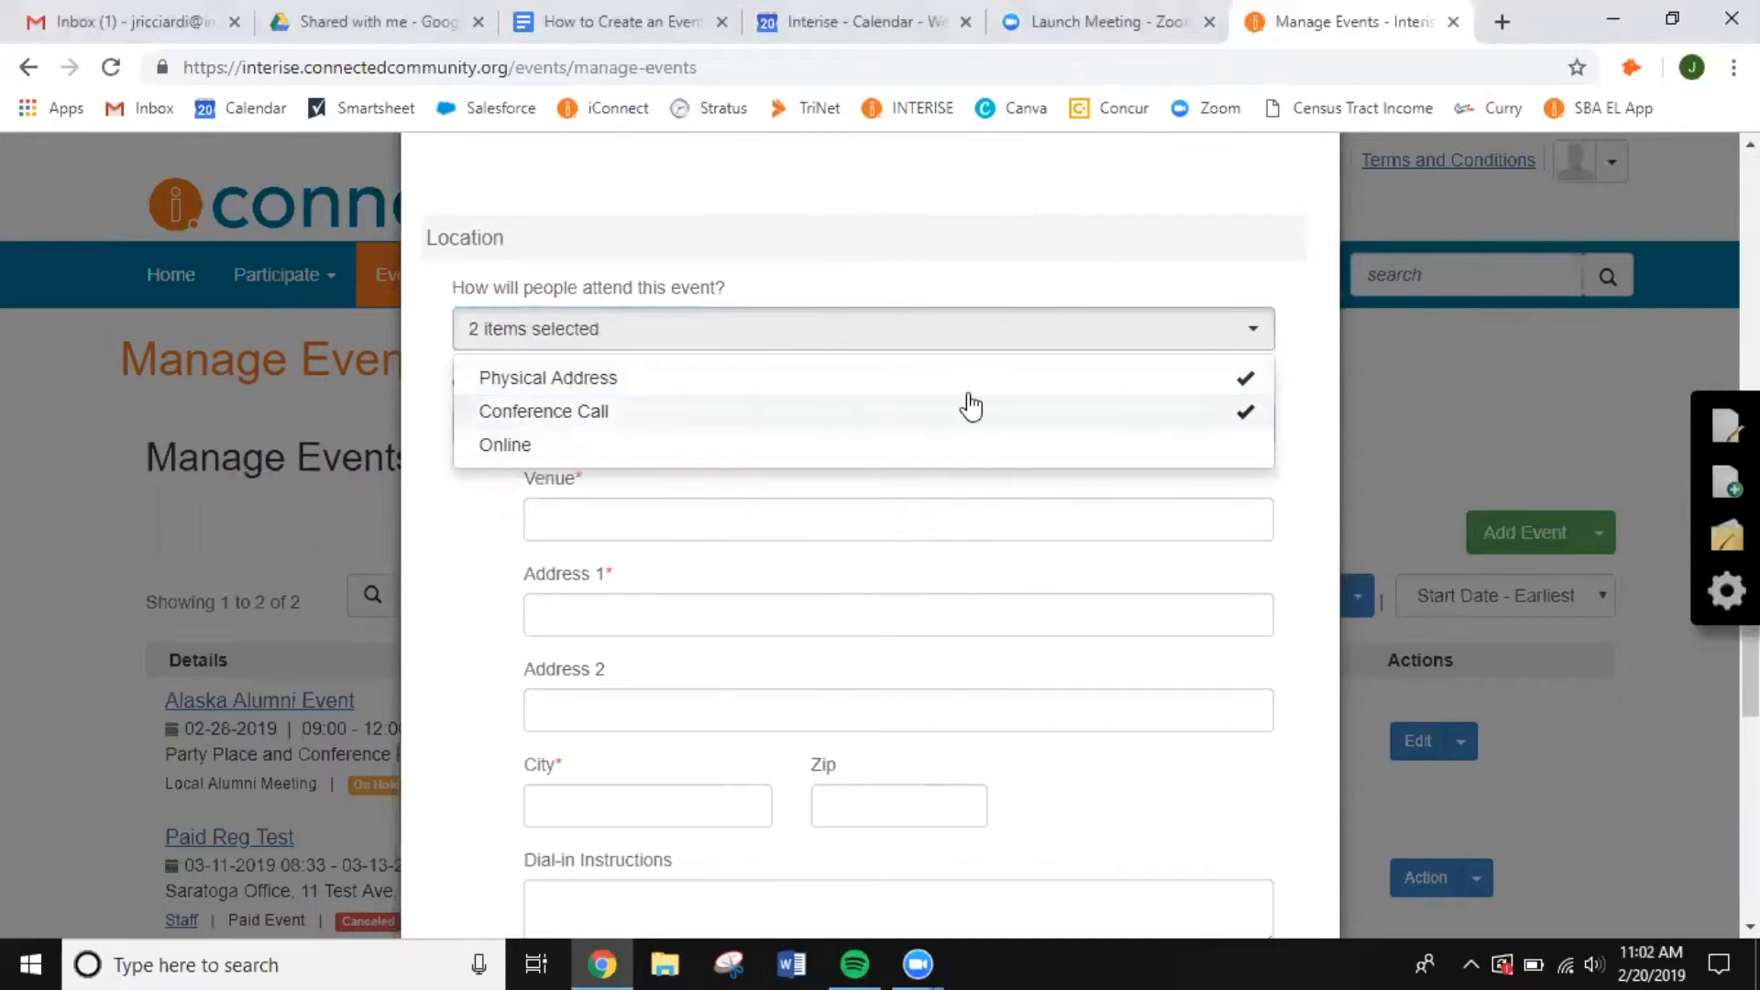
pyautogui.click(1093, 287)
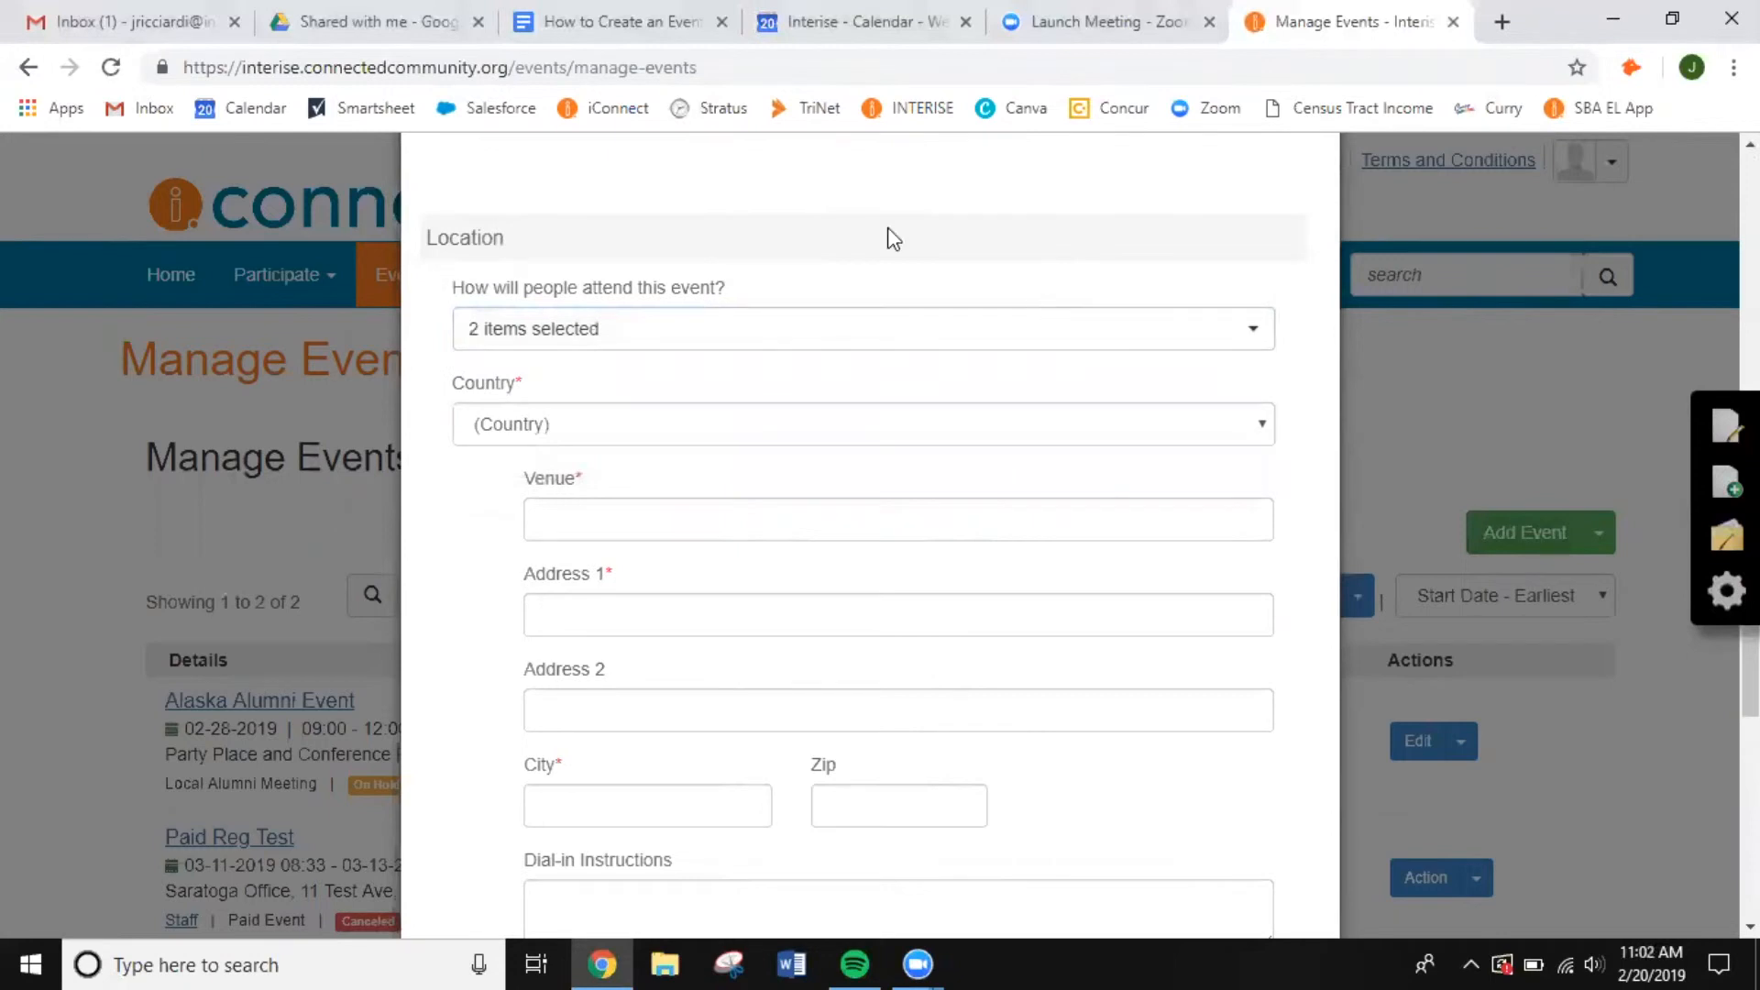
pyautogui.scroll(-2, 797, 642)
pyautogui.scroll(-1, 786, 623)
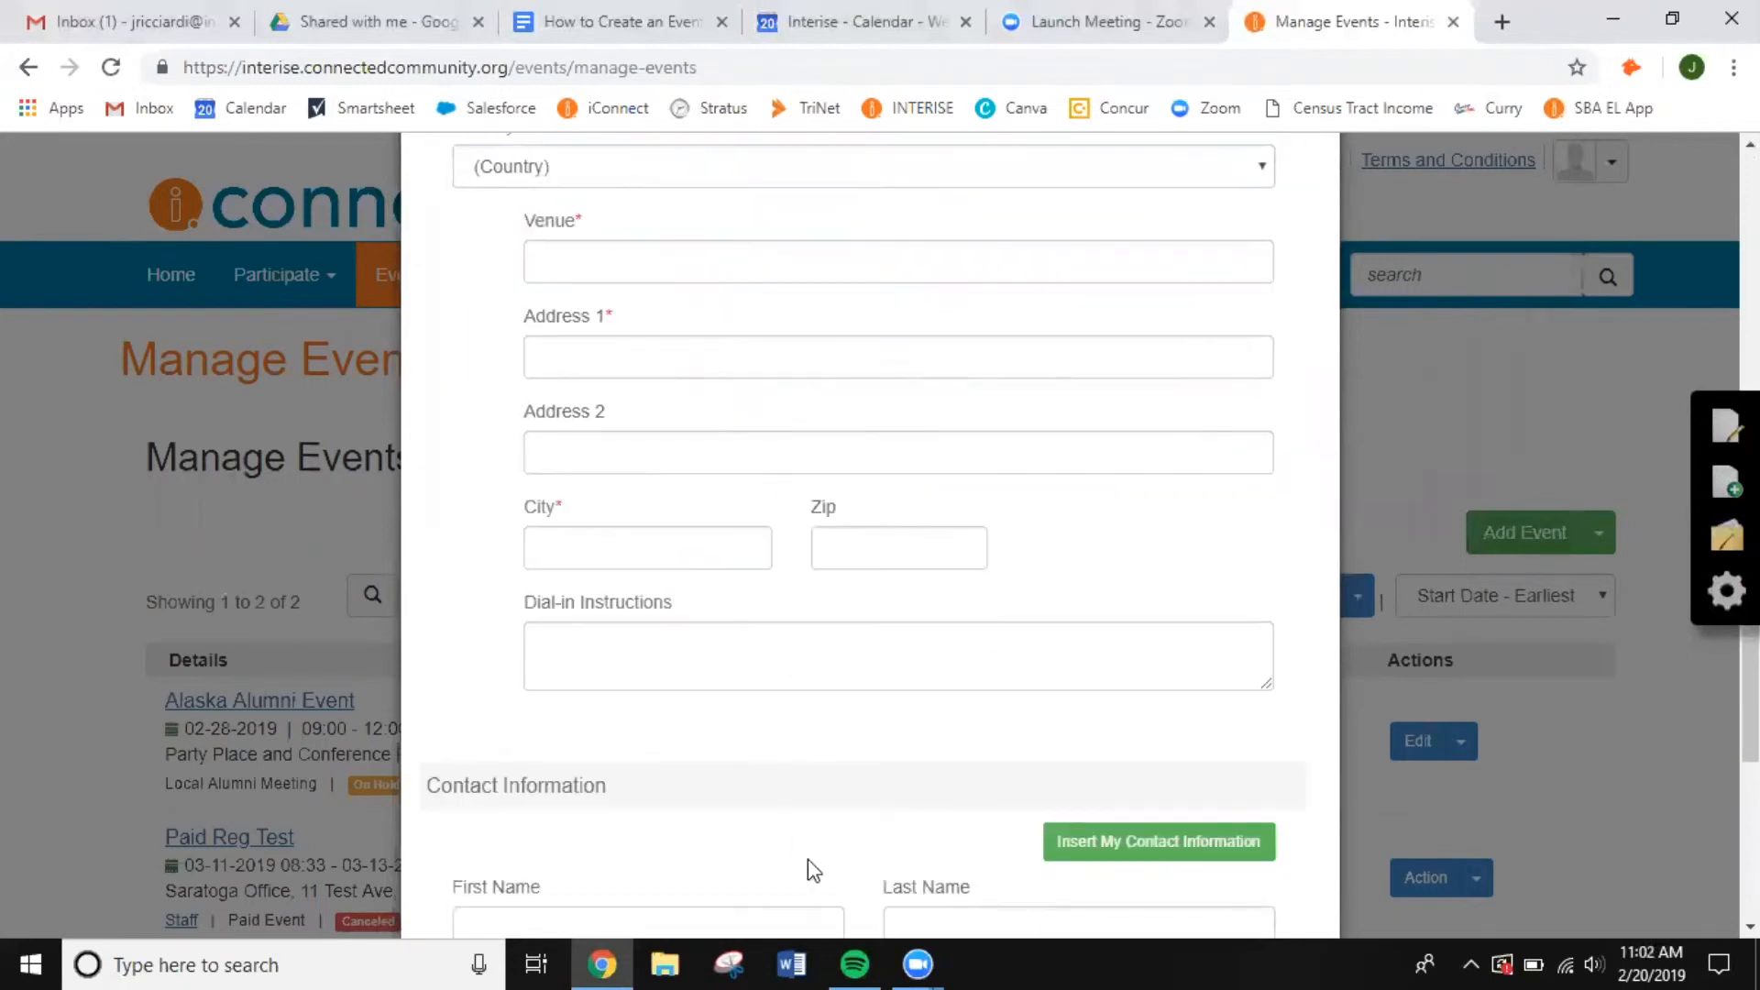
pyautogui.scroll(2, 688, 321)
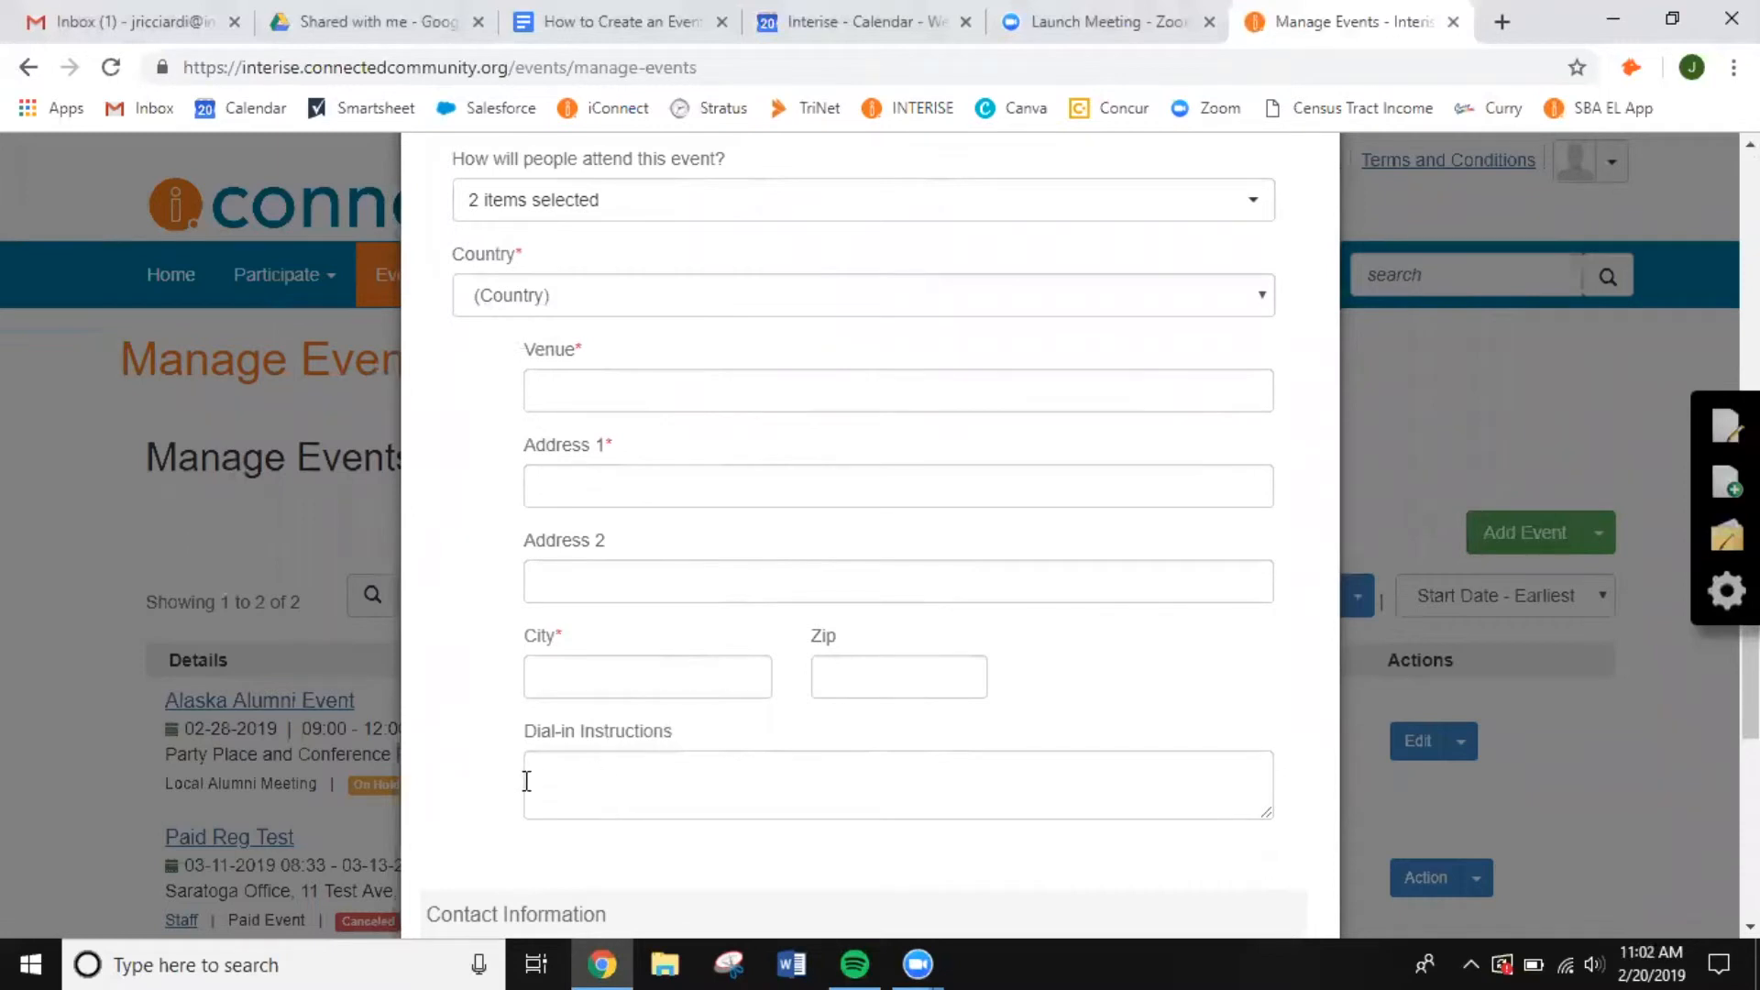
pyautogui.click(685, 771)
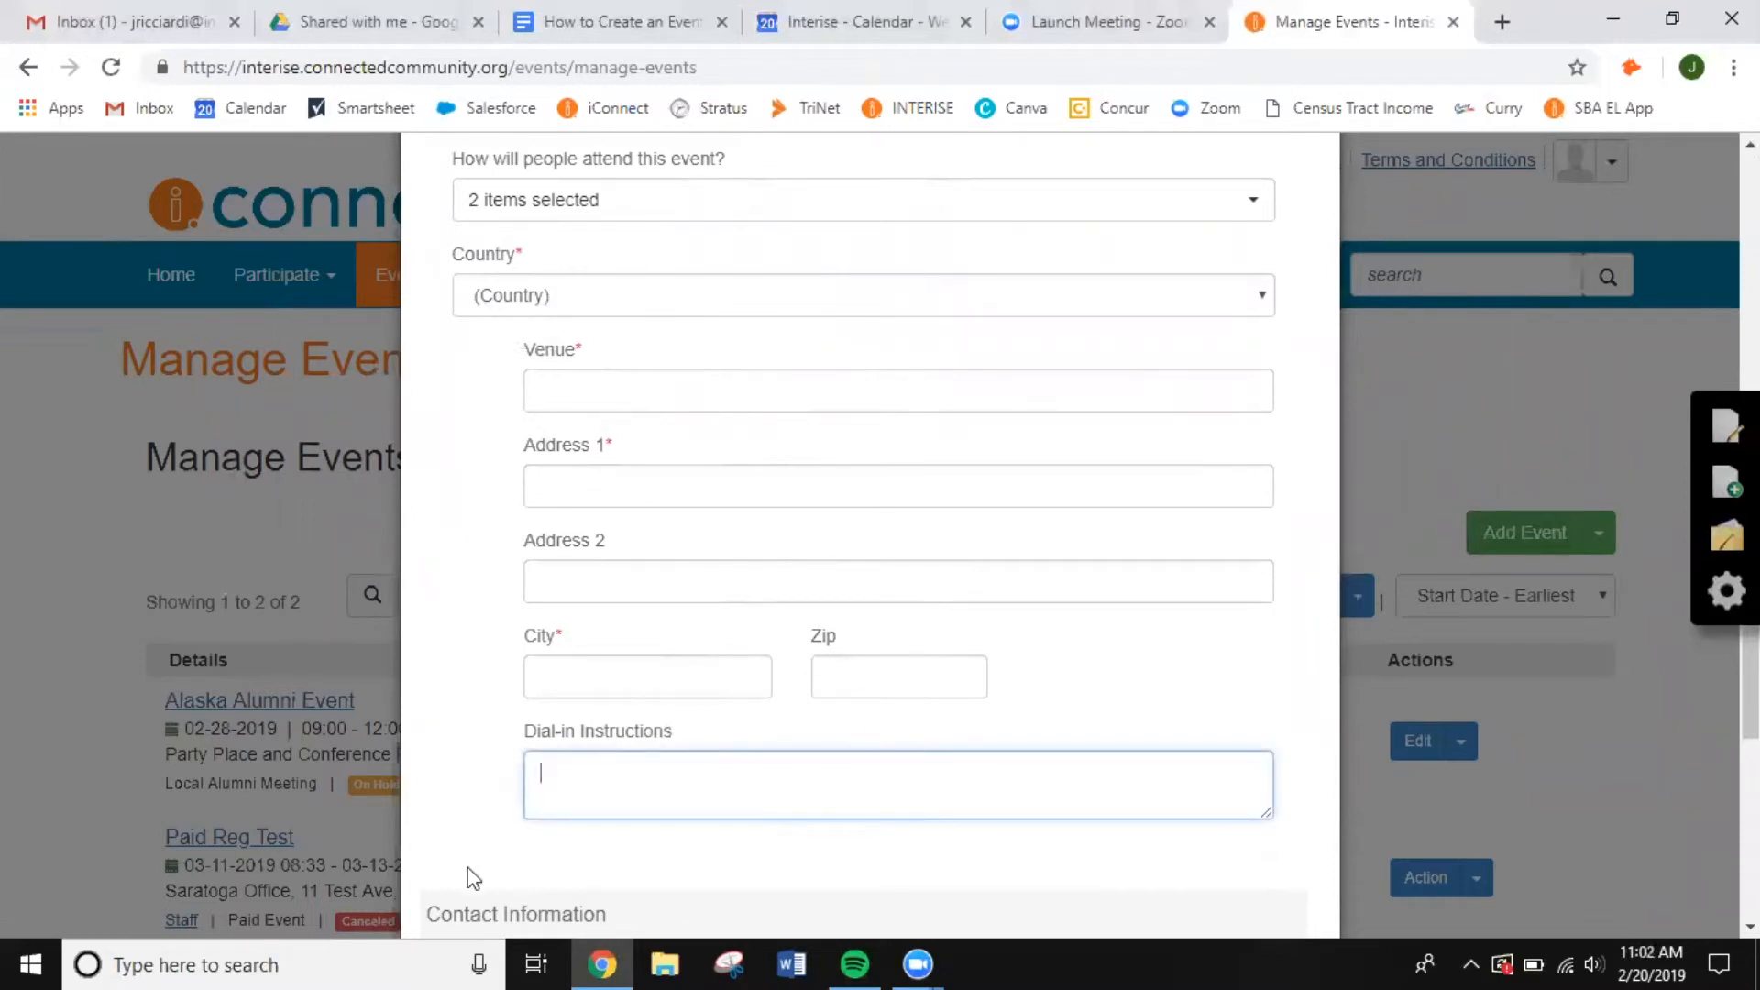
# - Remove Conference Call from the ways to attend, keeping only Physical Address
pyautogui.click(801, 209)
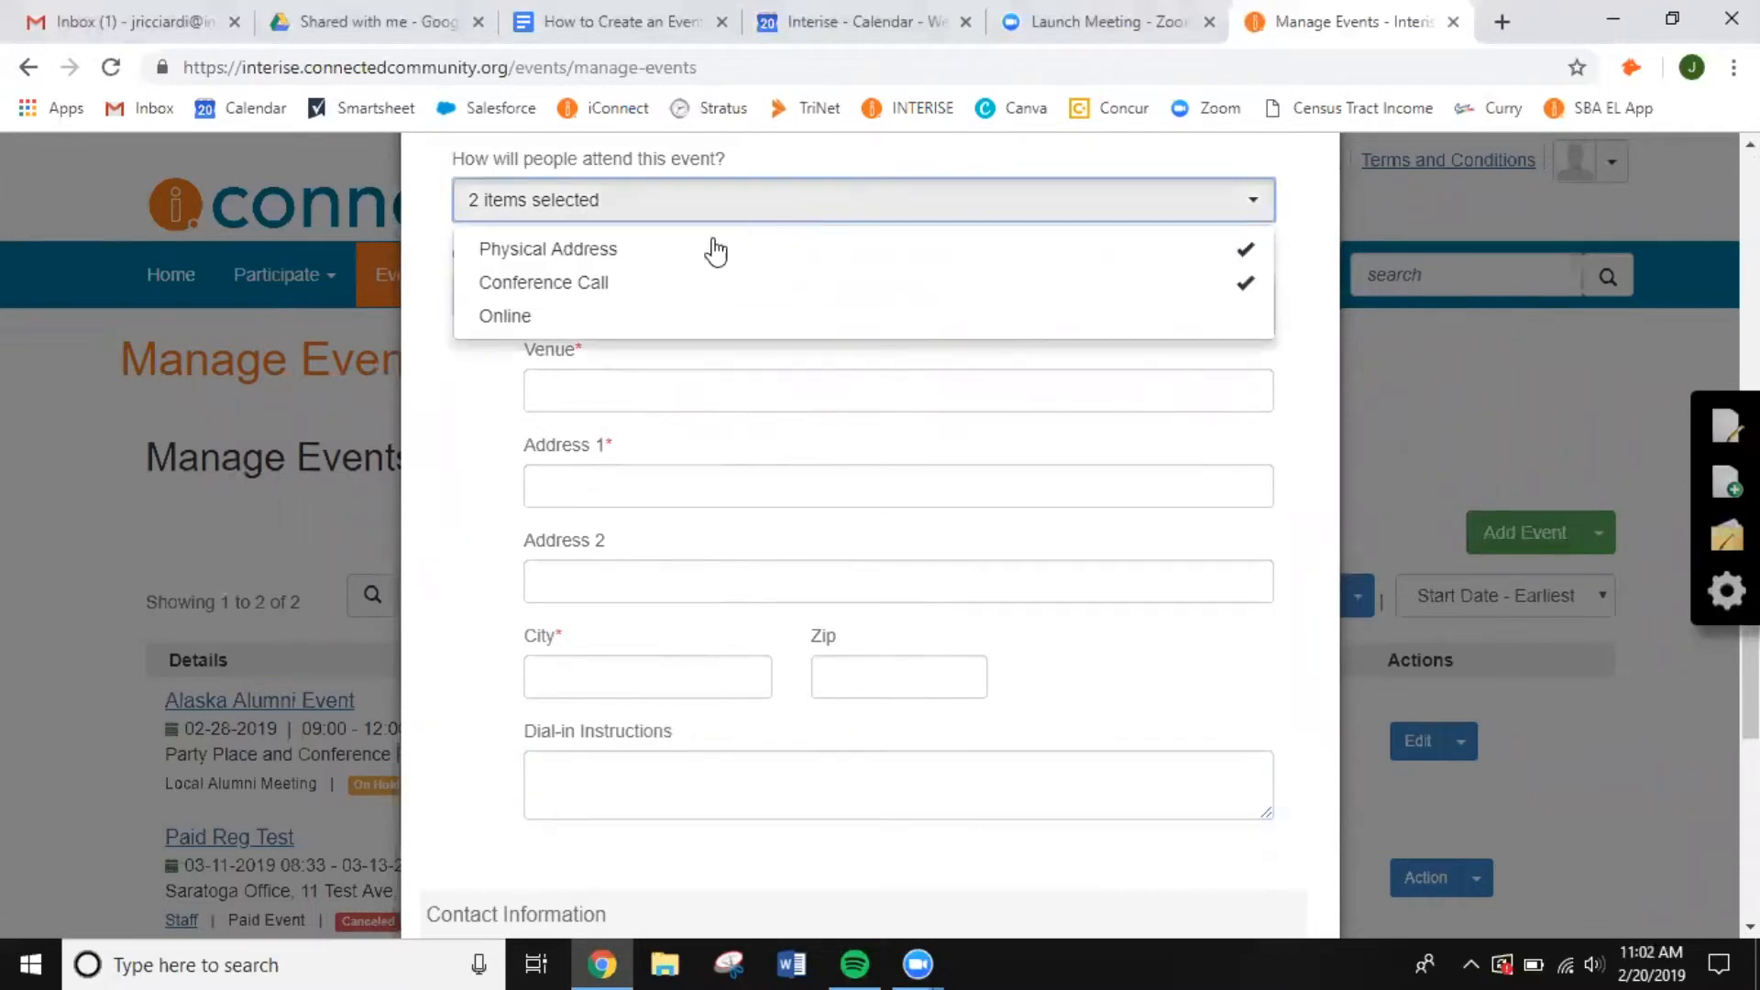
pyautogui.click(667, 286)
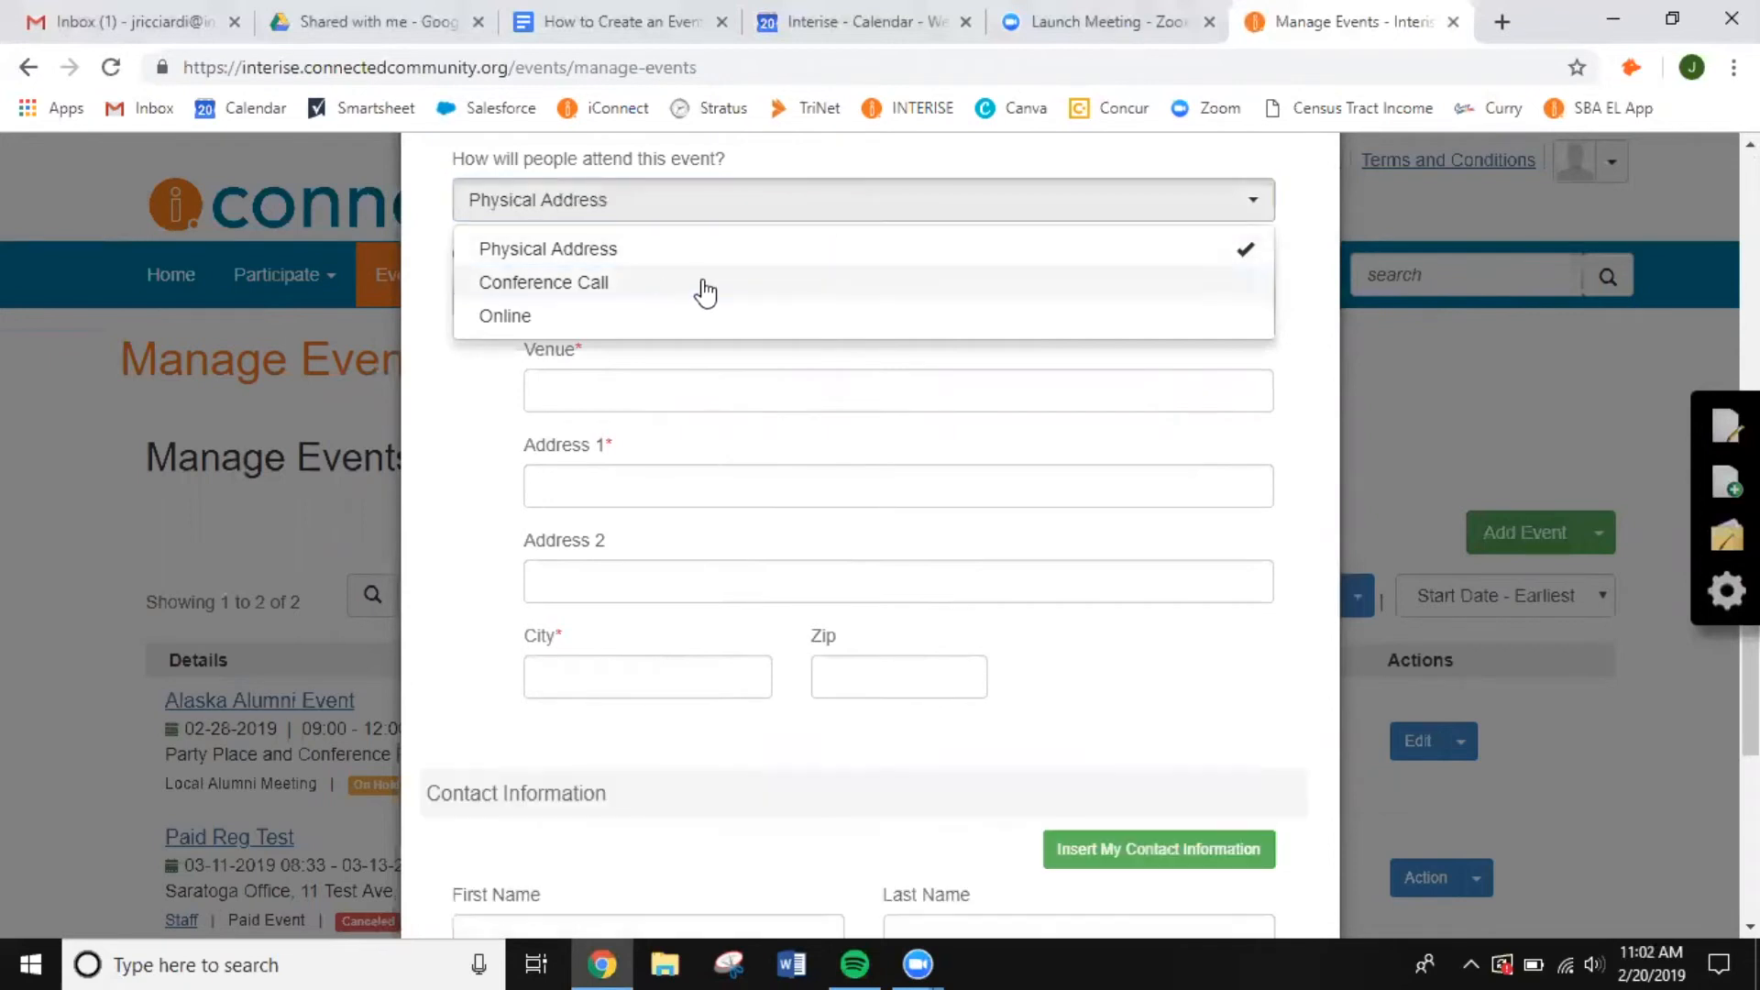
pyautogui.click(1153, 694)
# - Review the event's contact information fields and pricing options down to the end of the form
pyautogui.scroll(-4, 1152, 687)
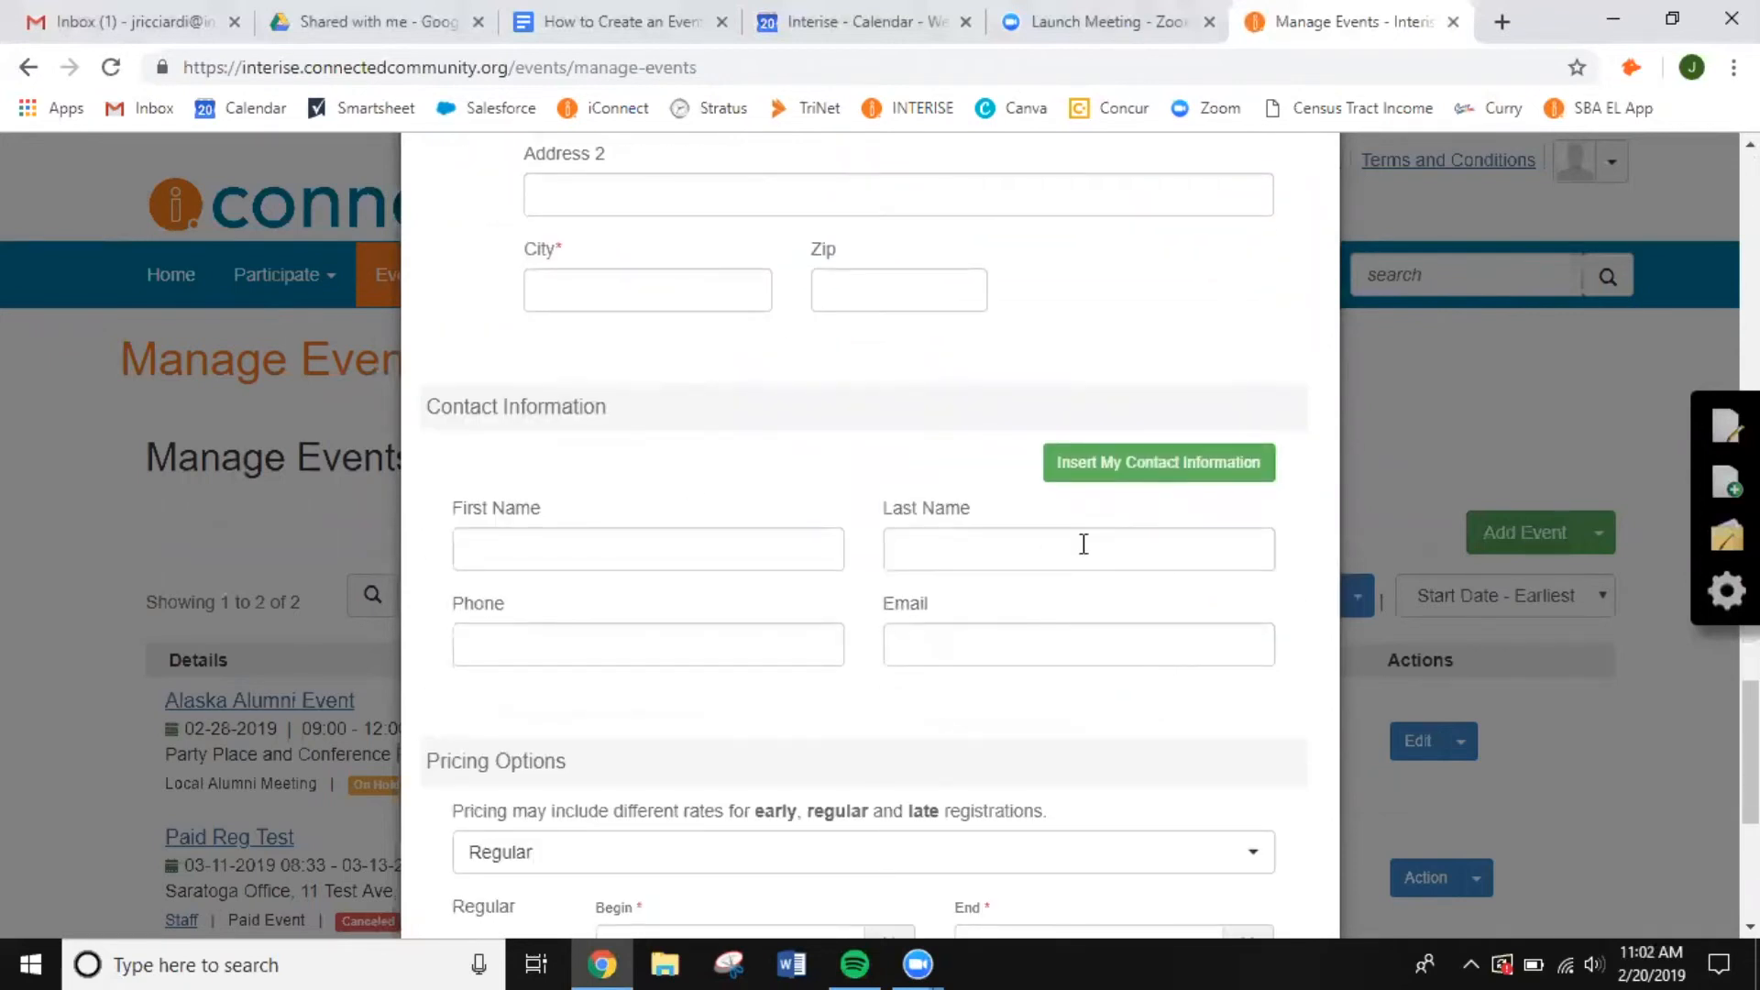
pyautogui.click(553, 554)
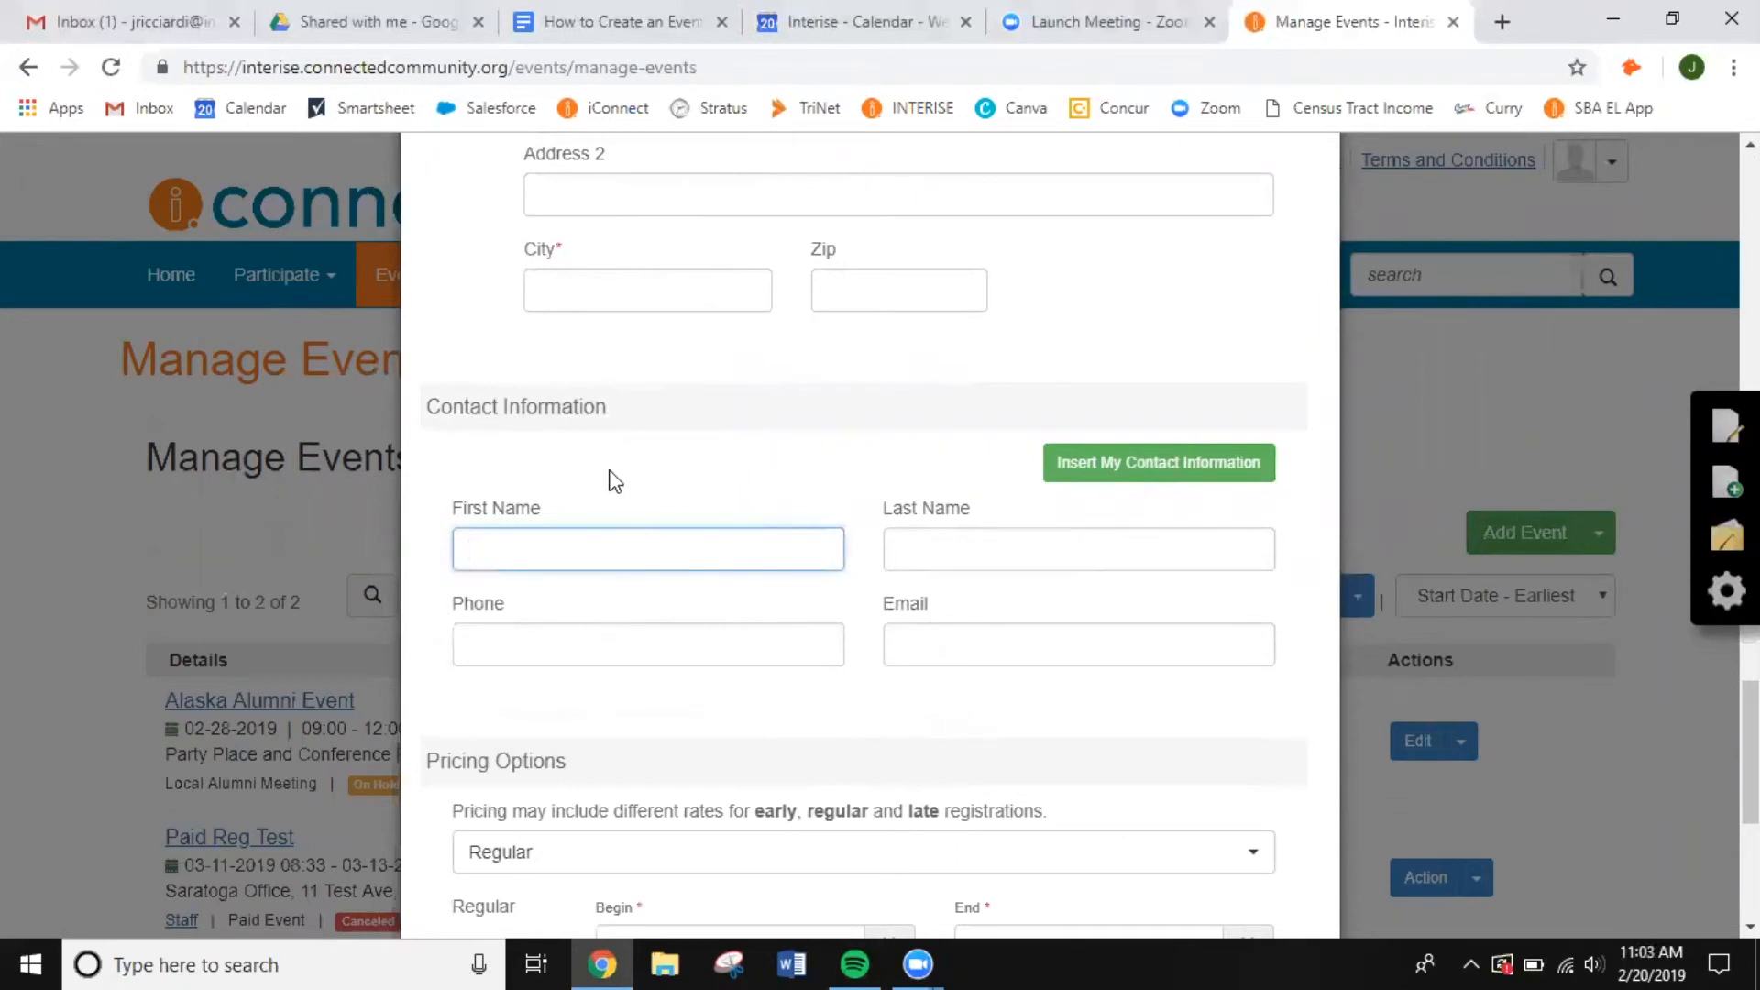
pyautogui.scroll(-3, 615, 466)
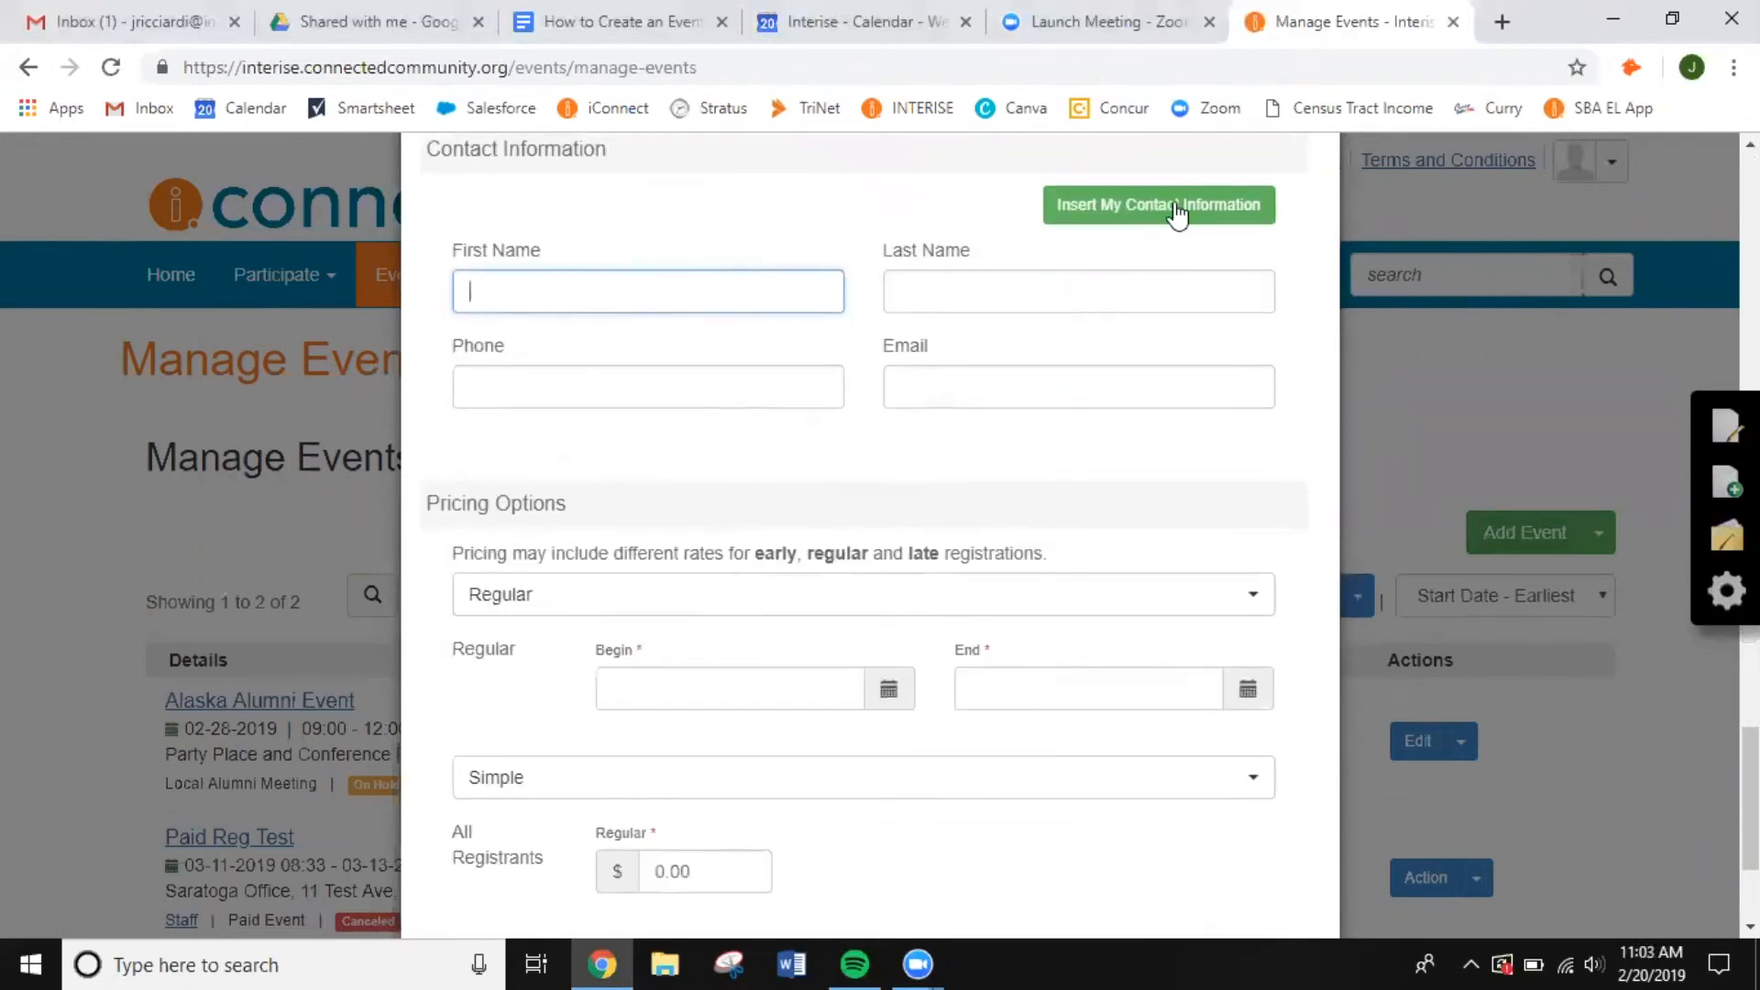
pyautogui.scroll(-3, 784, 385)
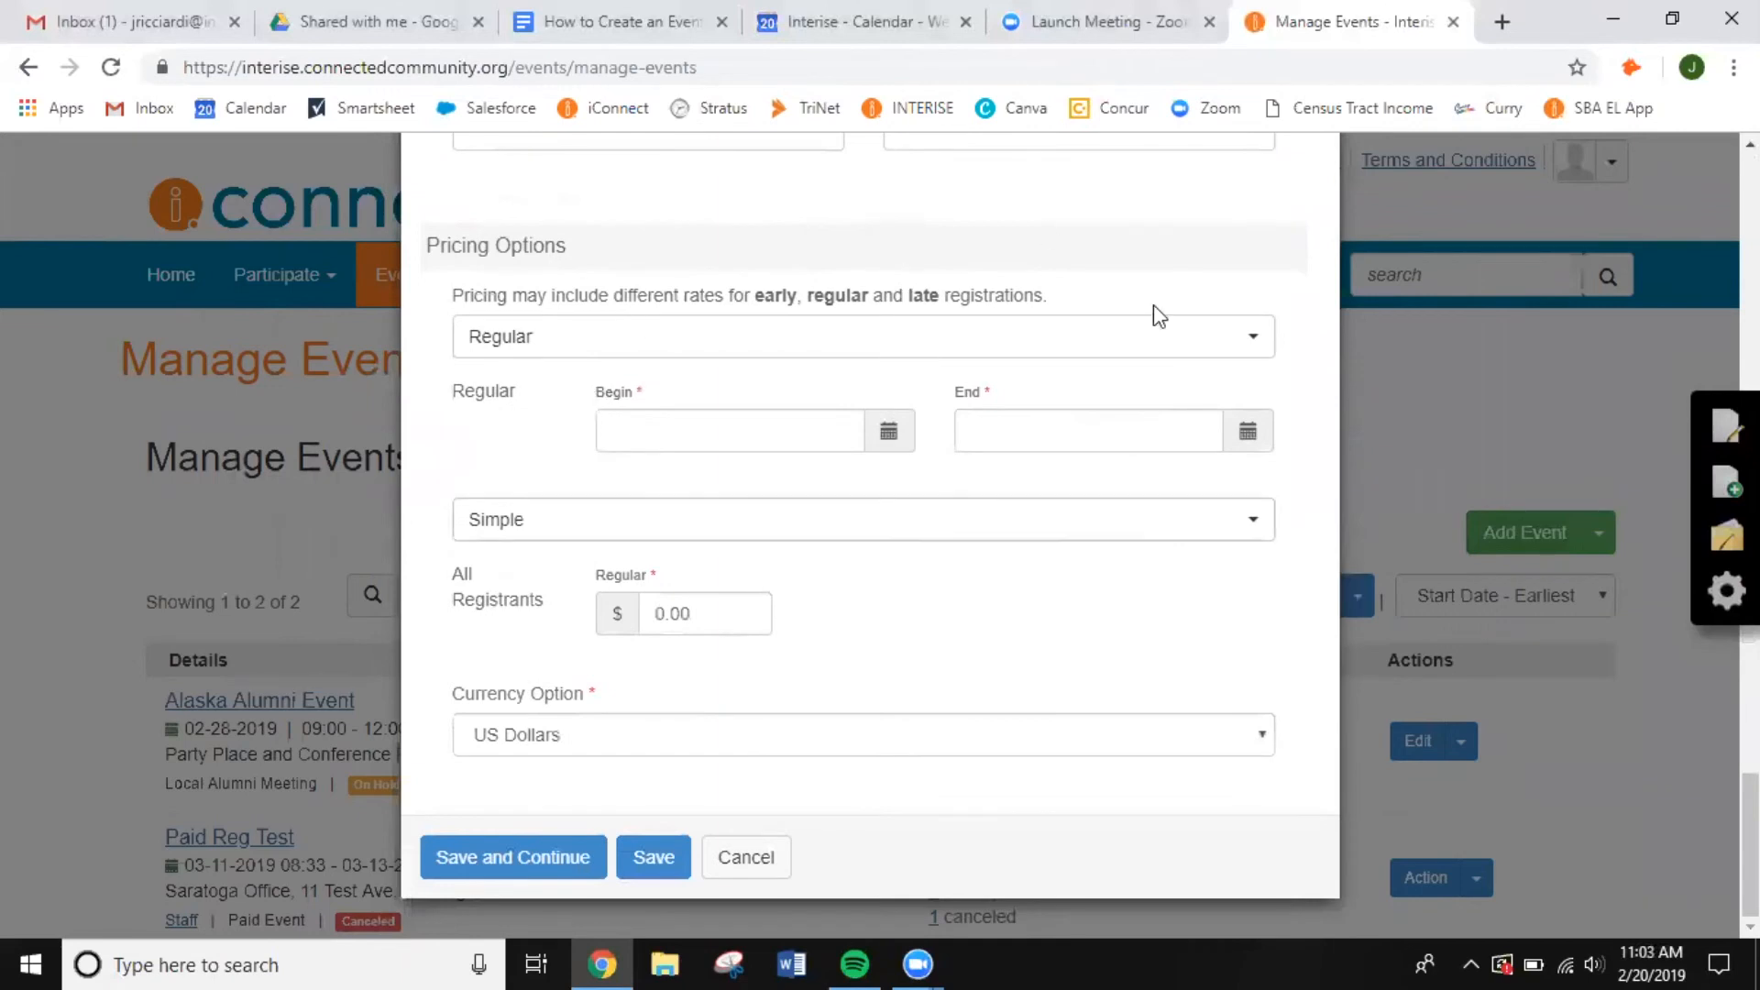